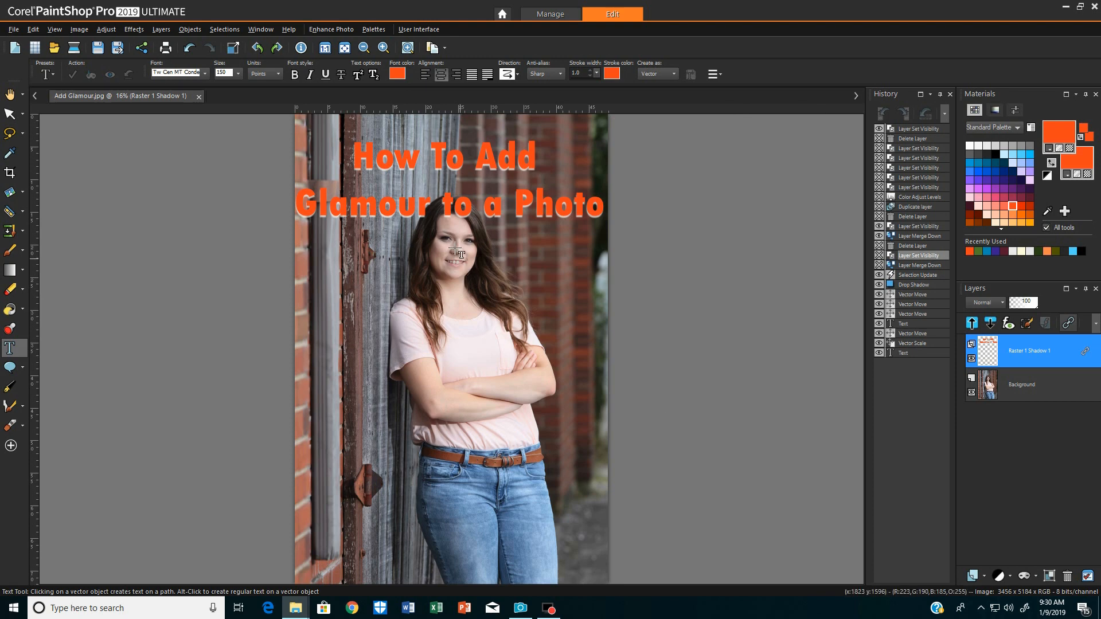
Close the Add Glamour.jpg image and open the photo IMG_0631.JPG for editing
{"action": "left_click", "coordinate": [199, 96]}
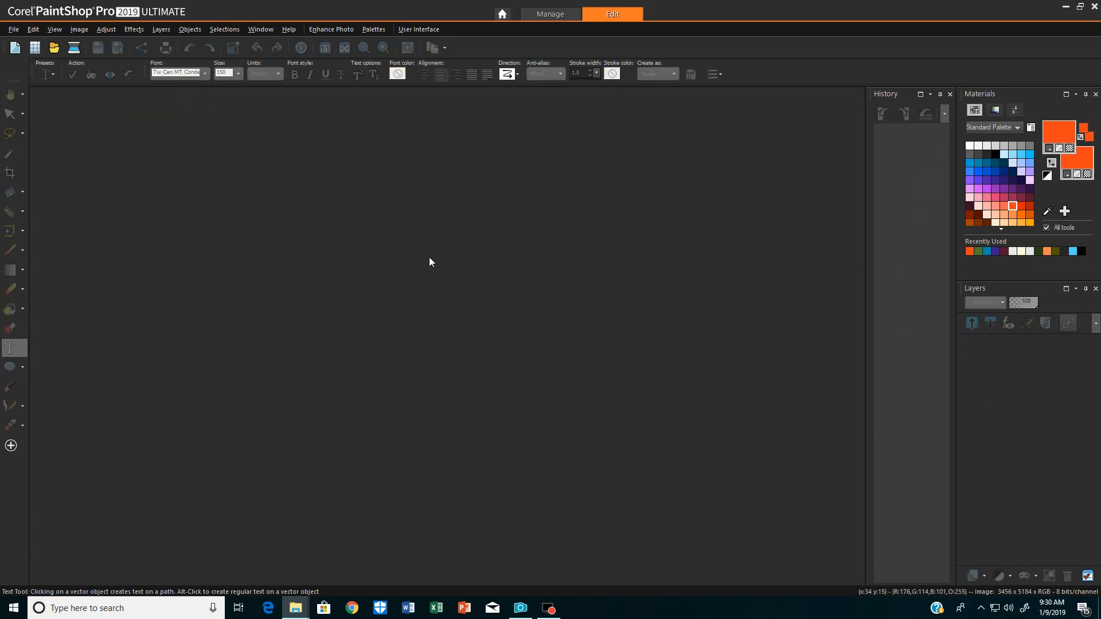
{"action": "left_click_drag", "start_coordinate": [203, 386], "coordinate": [300, 376]}
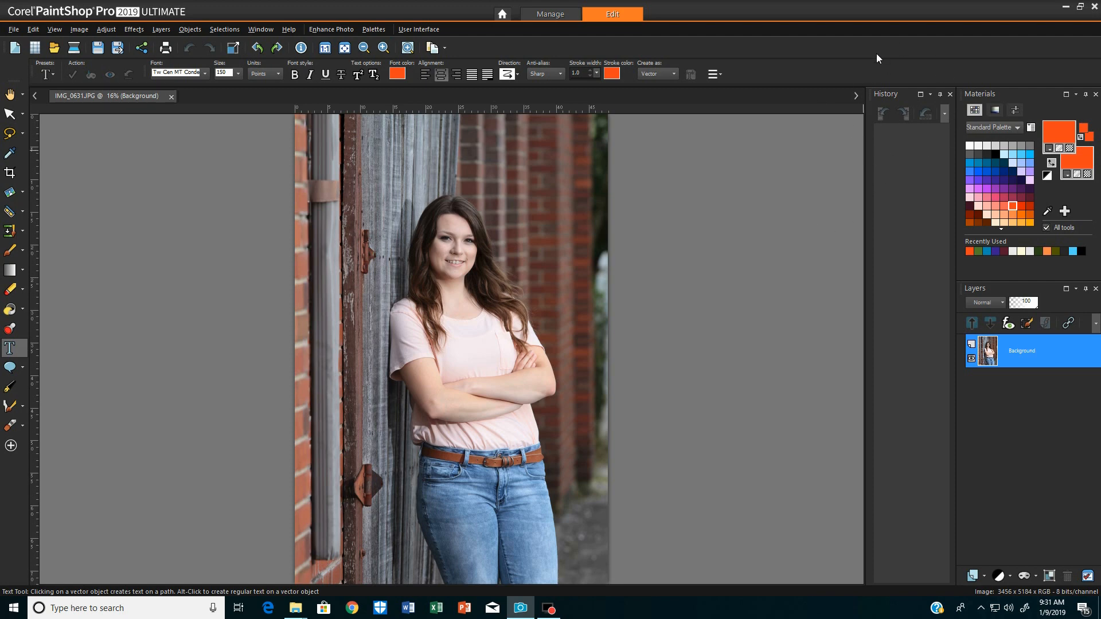
Close the History and Layers palettes
{"action": "left_click", "coordinate": [951, 94]}
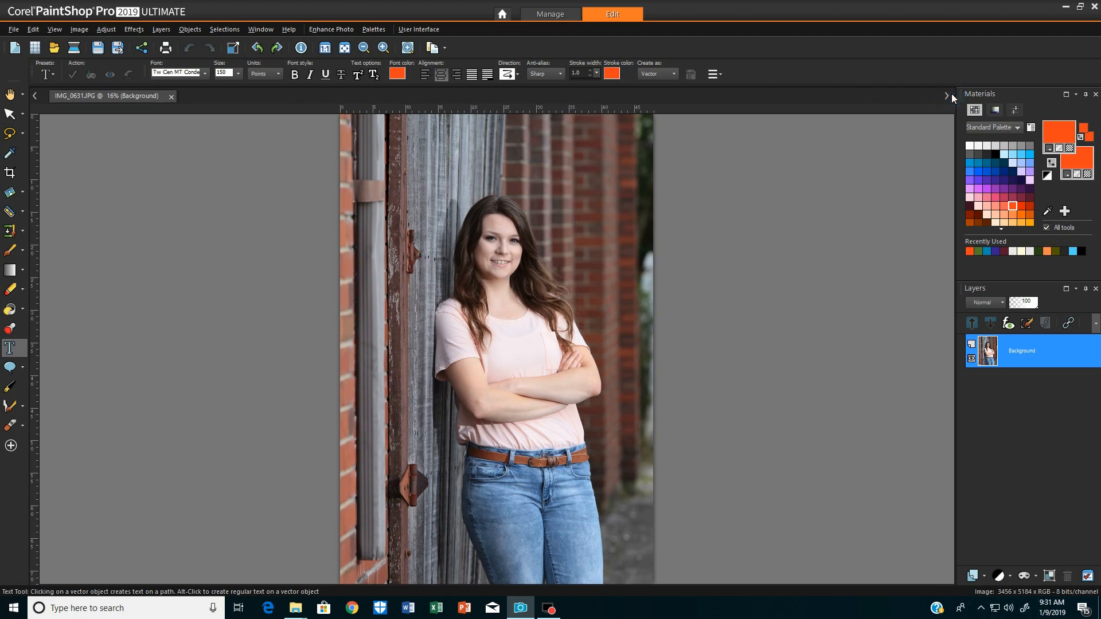
{"action": "left_click", "coordinate": [1096, 289]}
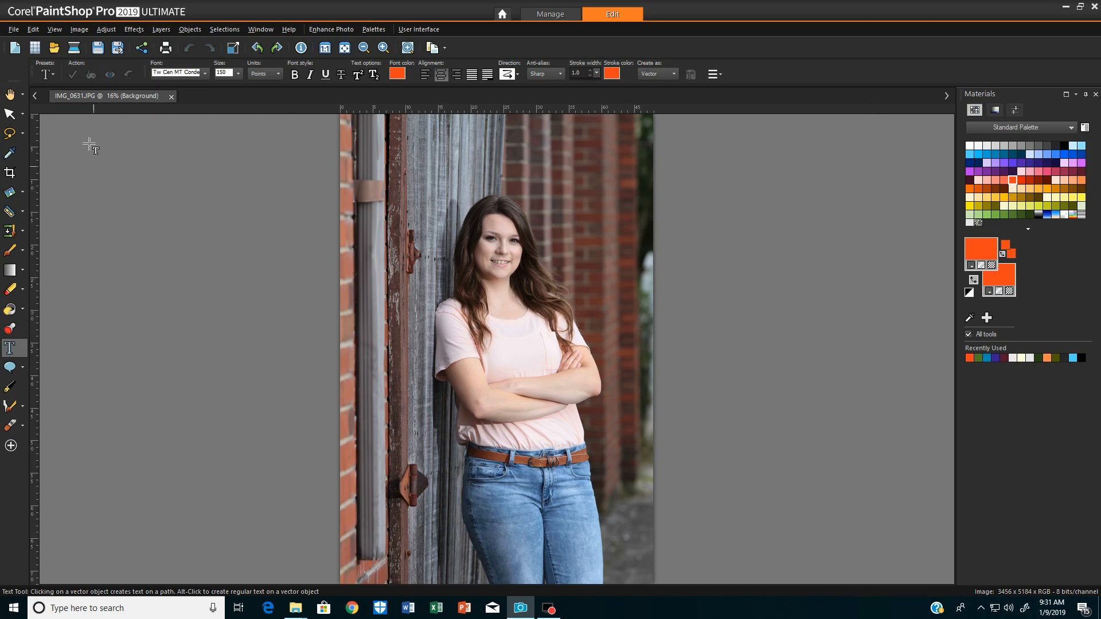
Display the History palette again and widen it slightly
{"action": "left_click", "coordinate": [55, 29]}
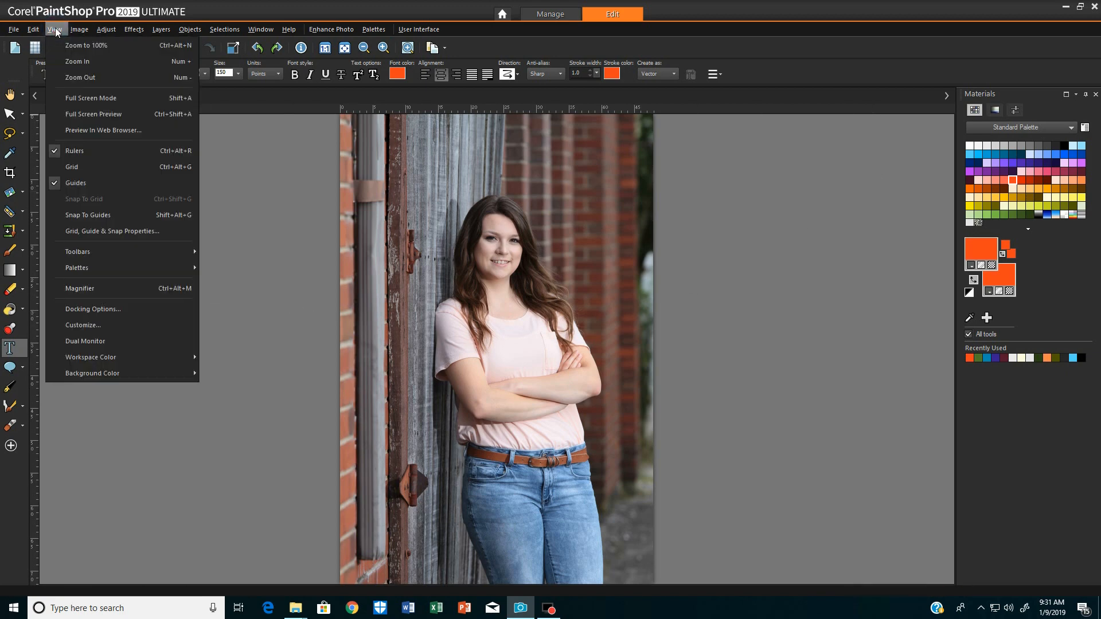
{"action": "mouse_move", "coordinate": [98, 273]}
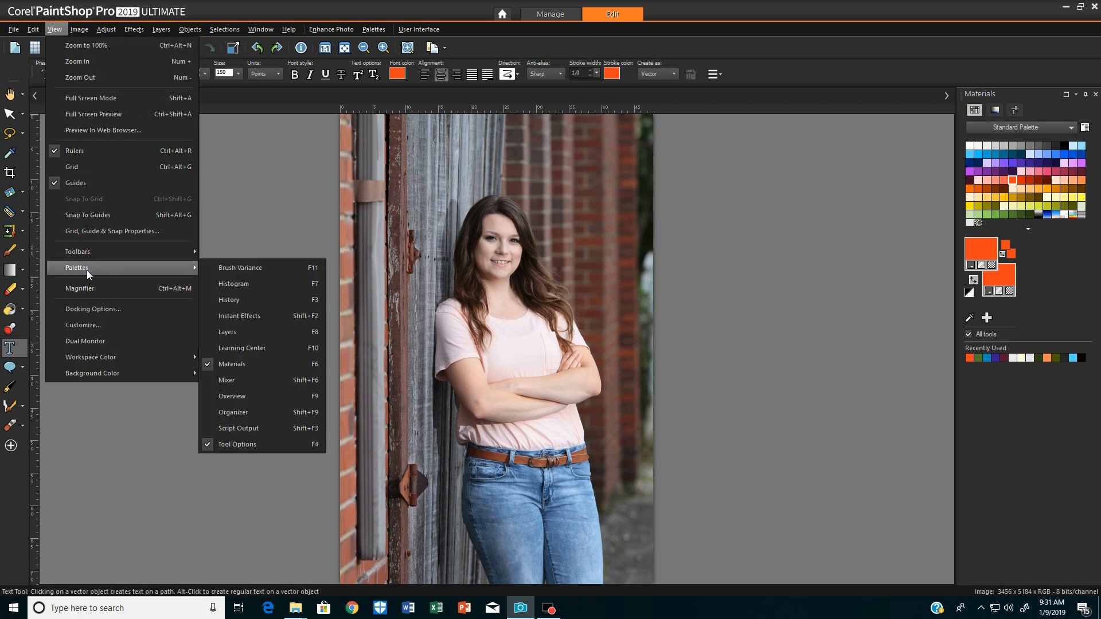
{"action": "left_click", "coordinate": [238, 304]}
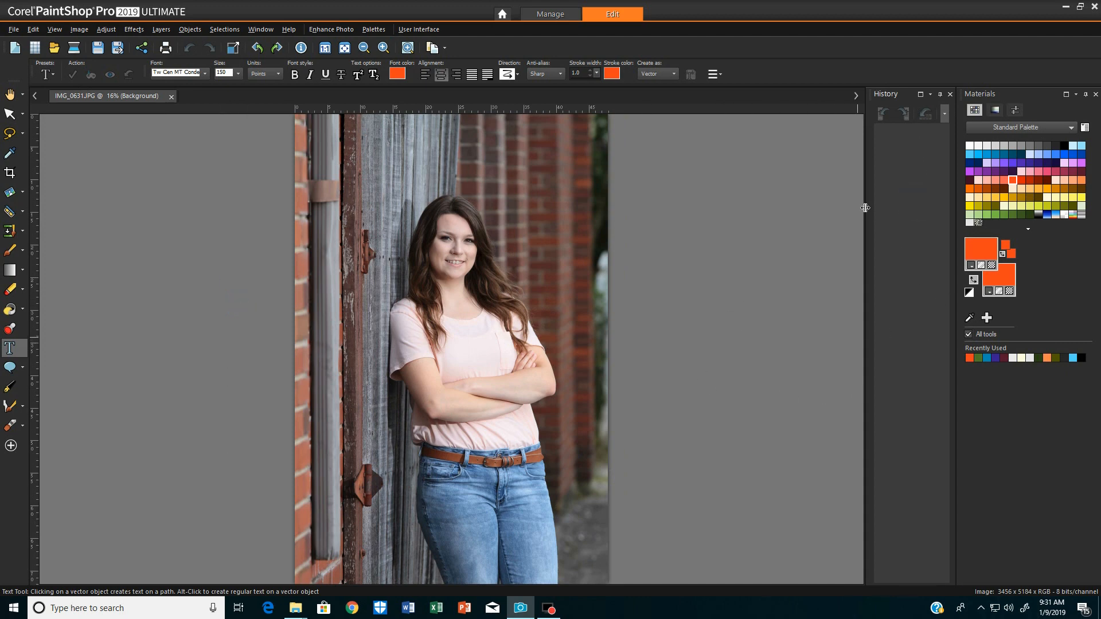
{"action": "mouse_move", "coordinate": [869, 208]}
{"action": "left_mouse_down"}
{"action": "mouse_move", "coordinate": [738, 216]}
{"action": "mouse_move", "coordinate": [856, 217]}
{"action": "left_mouse_up"}
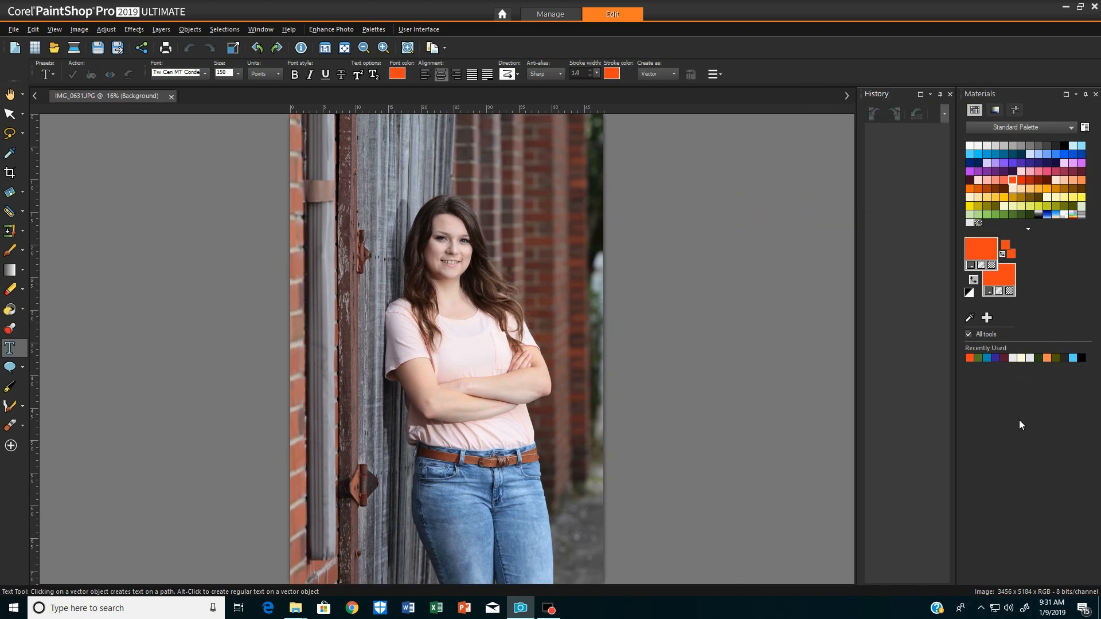
Display the Layers palette again
{"action": "left_click", "coordinate": [57, 30]}
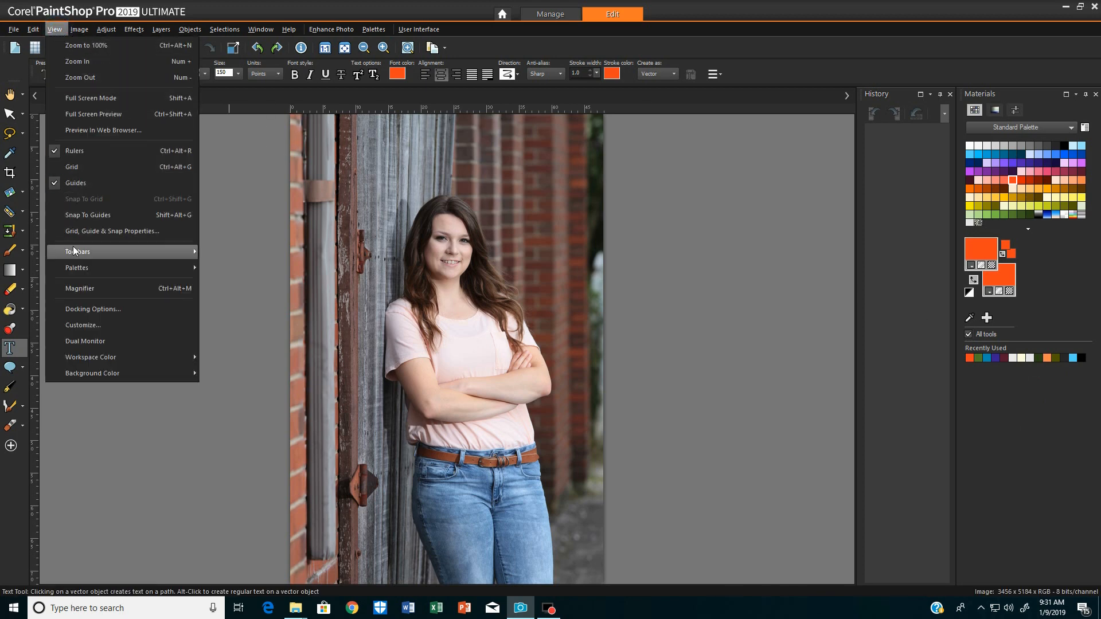
{"action": "mouse_move", "coordinate": [80, 271]}
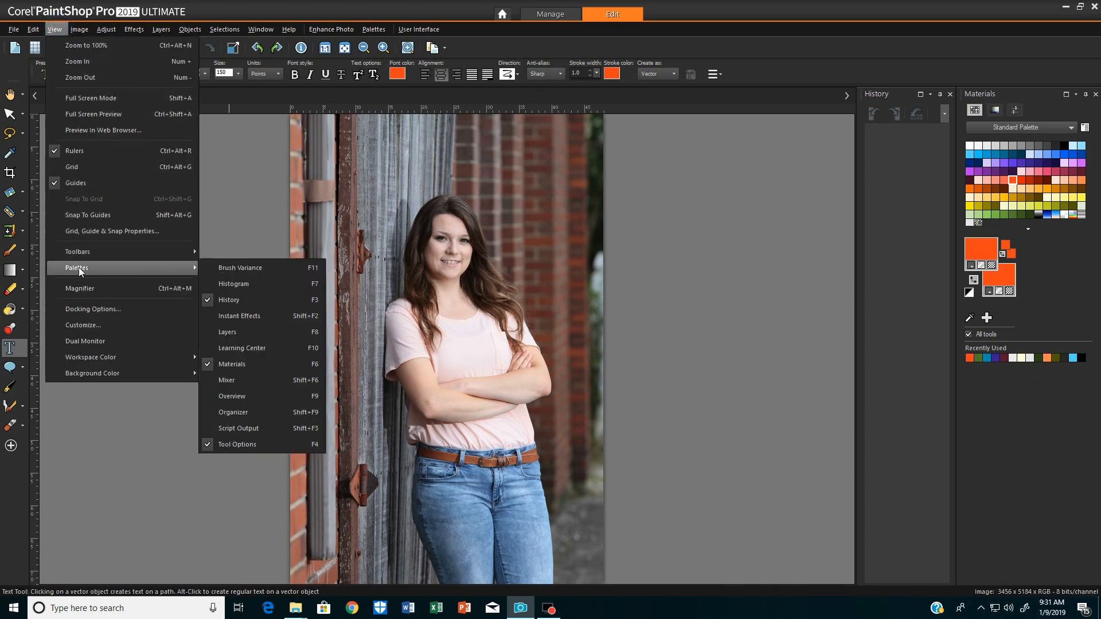
{"action": "left_click", "coordinate": [228, 332]}
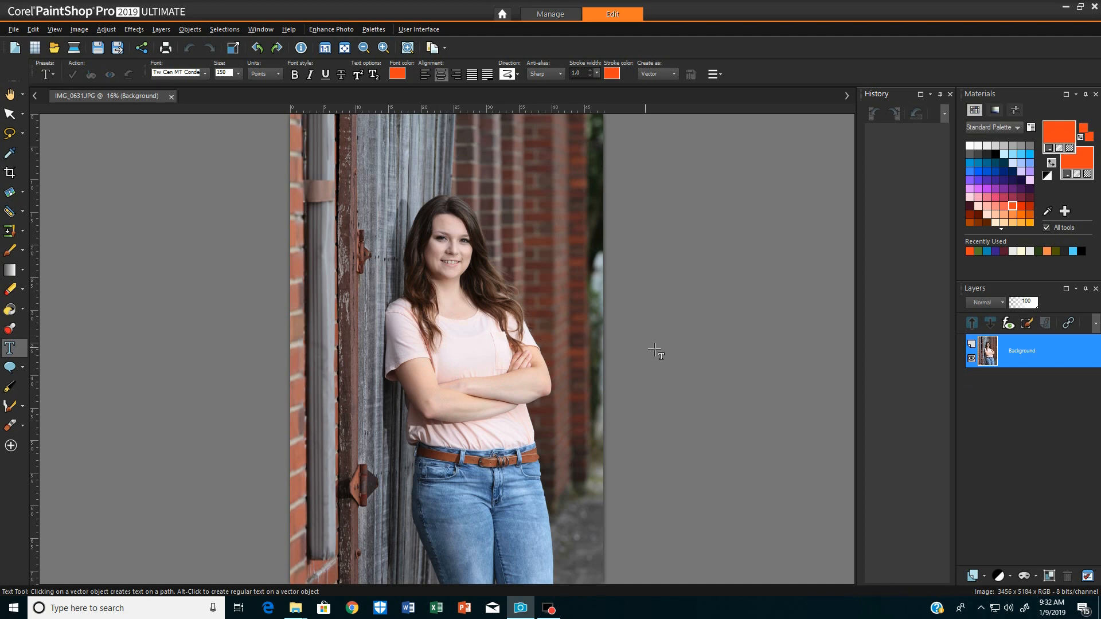
Duplicate the Background layer of the portrait photo
{"action": "mouse_move", "coordinate": [989, 351]}
{"action": "right_click", "coordinate": [989, 348]}
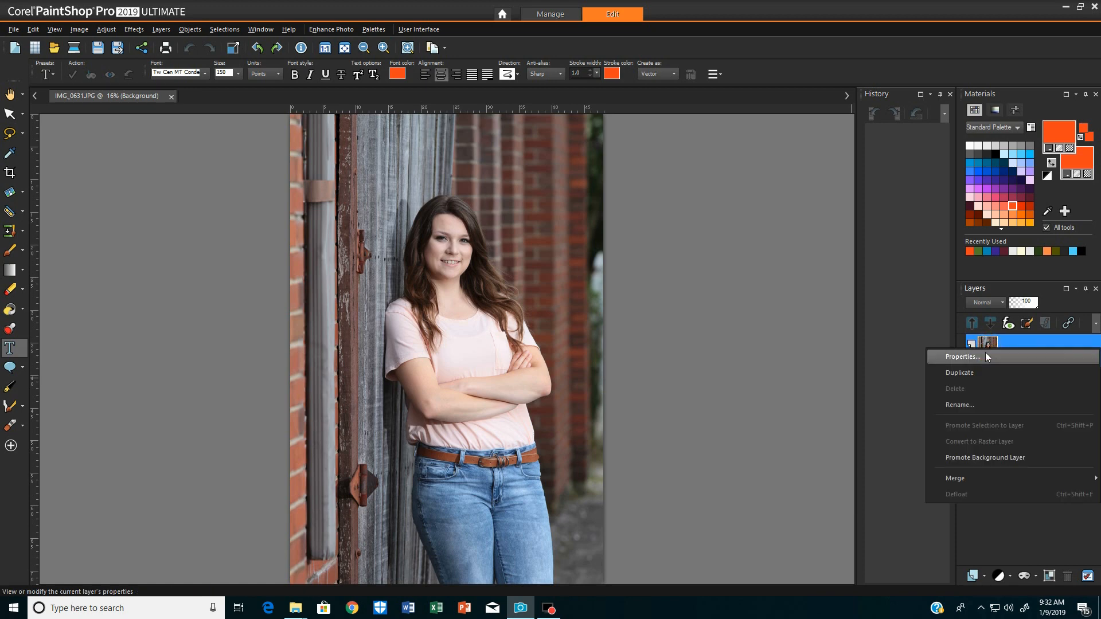
{"action": "left_click", "coordinate": [978, 373]}
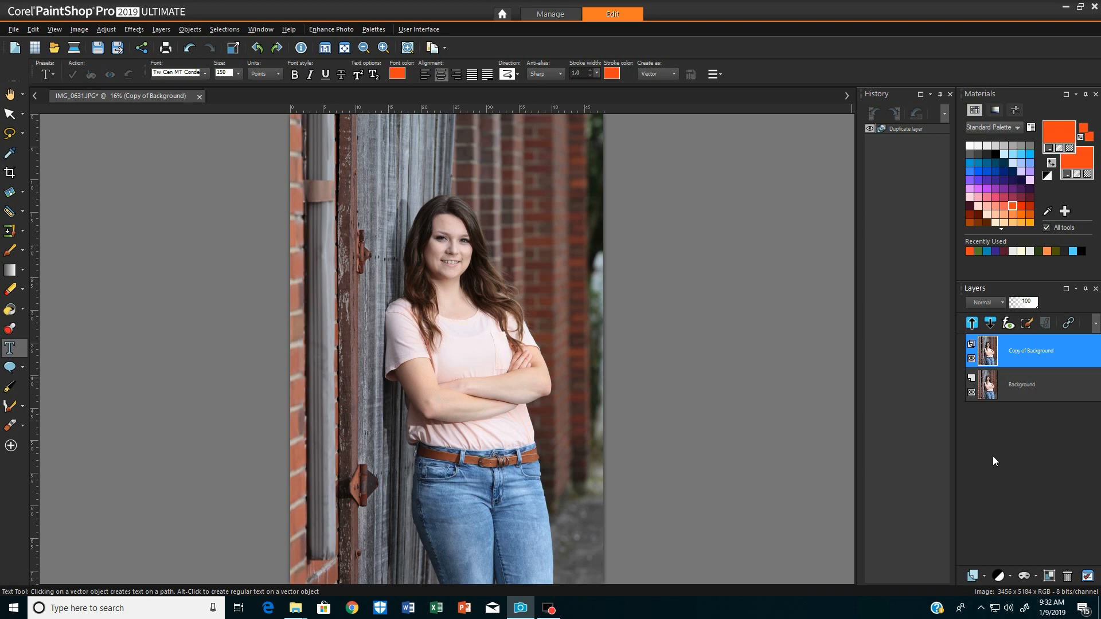
{"action": "mouse_move", "coordinate": [987, 384]}
{"action": "mouse_move", "coordinate": [989, 355]}
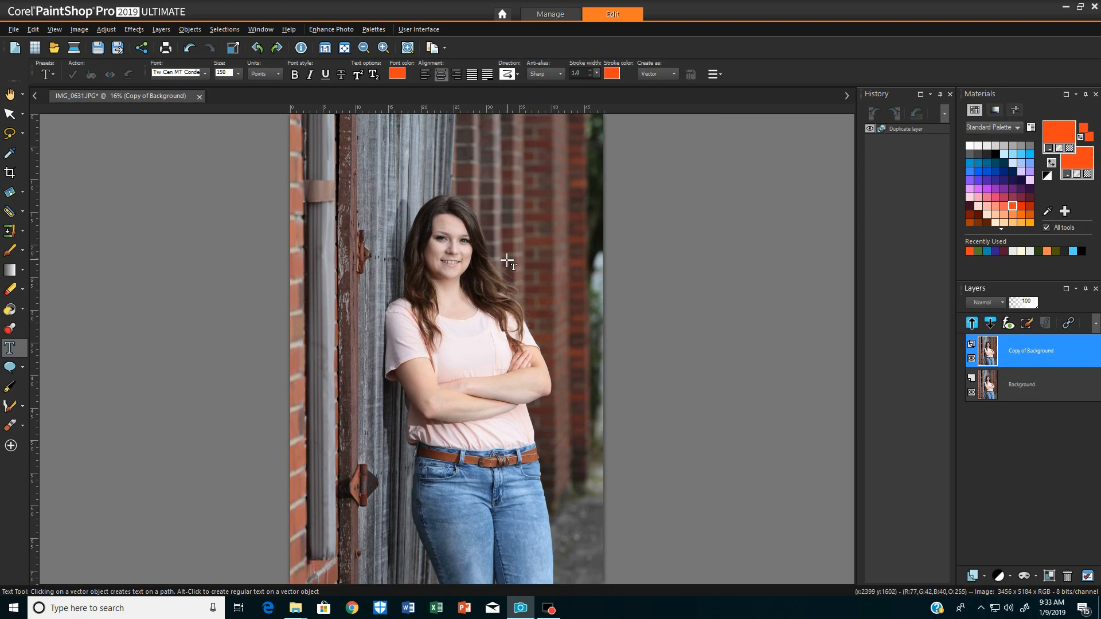
Open the Levels adjustment for the duplicated layer and reset its last-used settings to the defaults
{"action": "scroll", "coordinate": [508, 261], "scroll_direction": "up", "scroll_amount": 1}
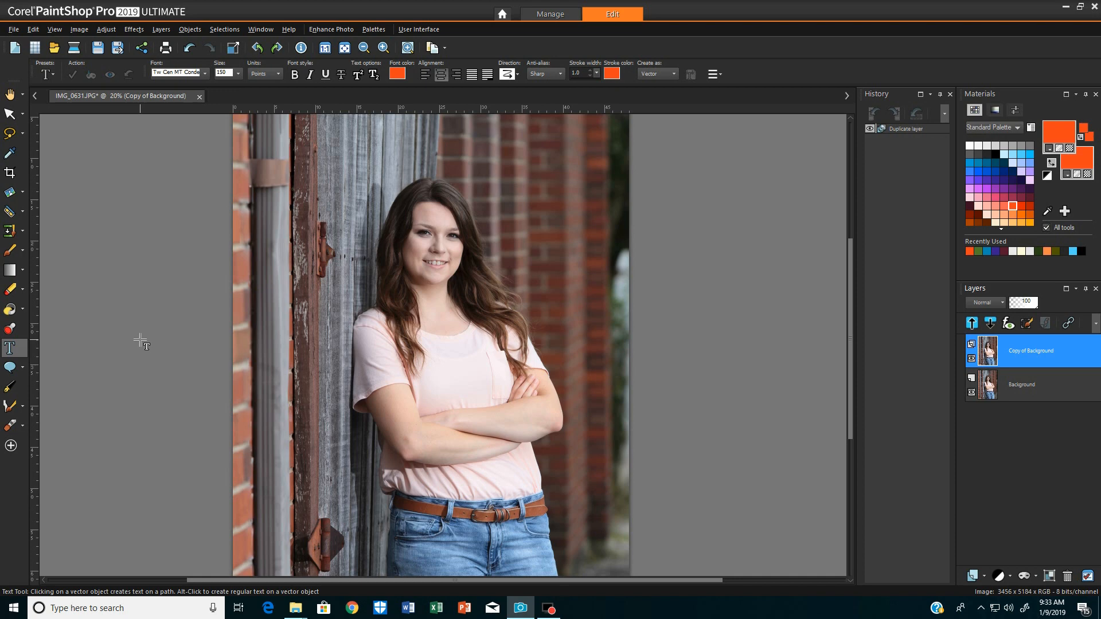
{"action": "left_click", "coordinate": [106, 30]}
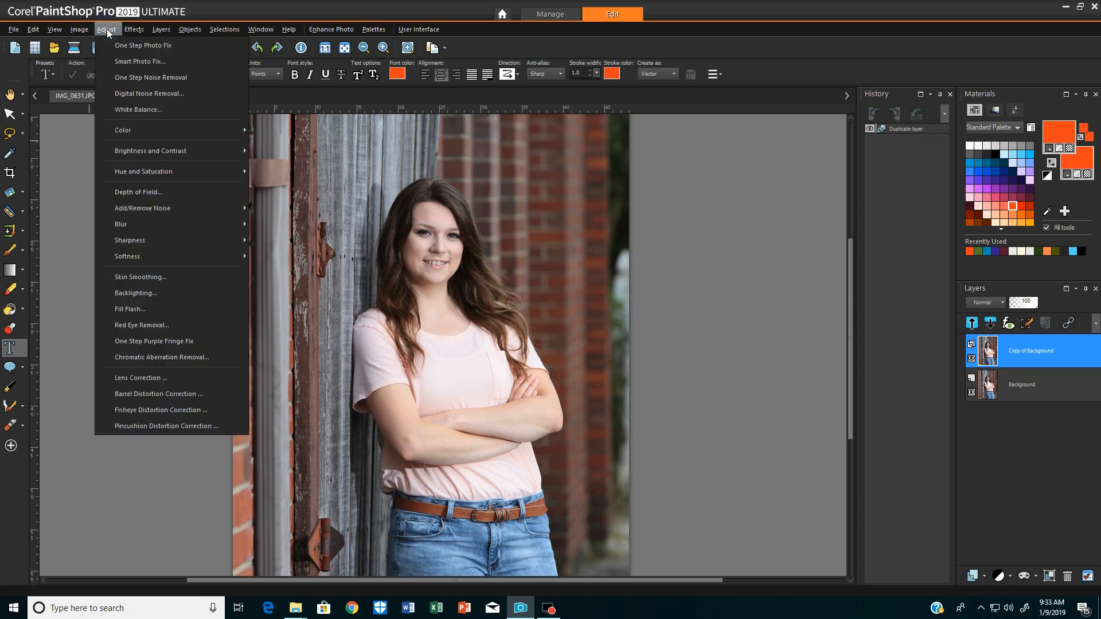
{"action": "mouse_move", "coordinate": [136, 147]}
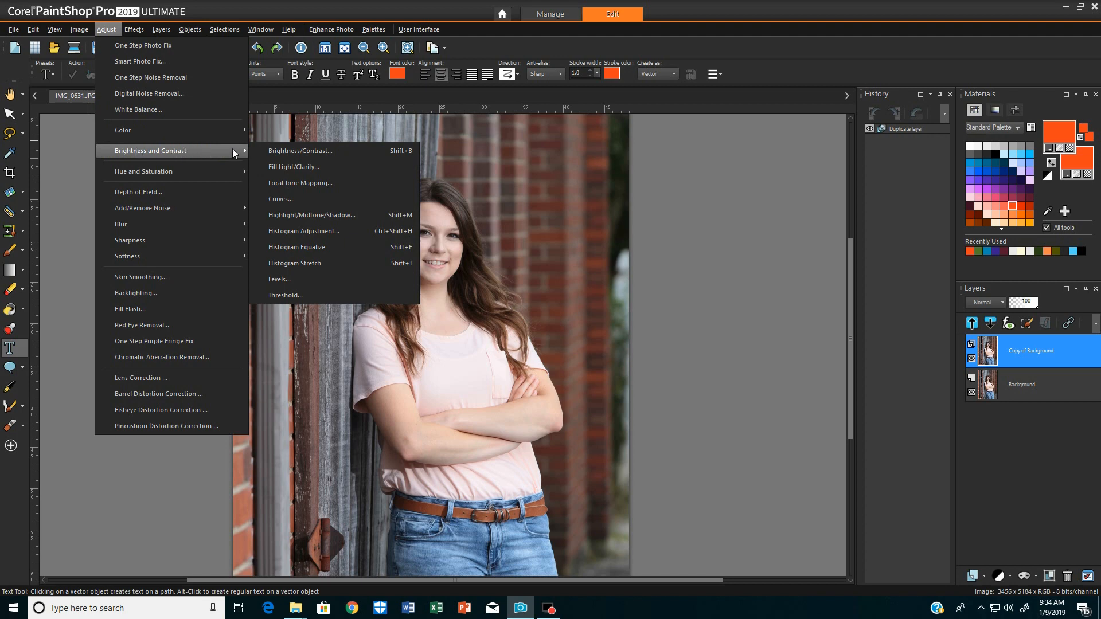
{"action": "left_click", "coordinate": [284, 279]}
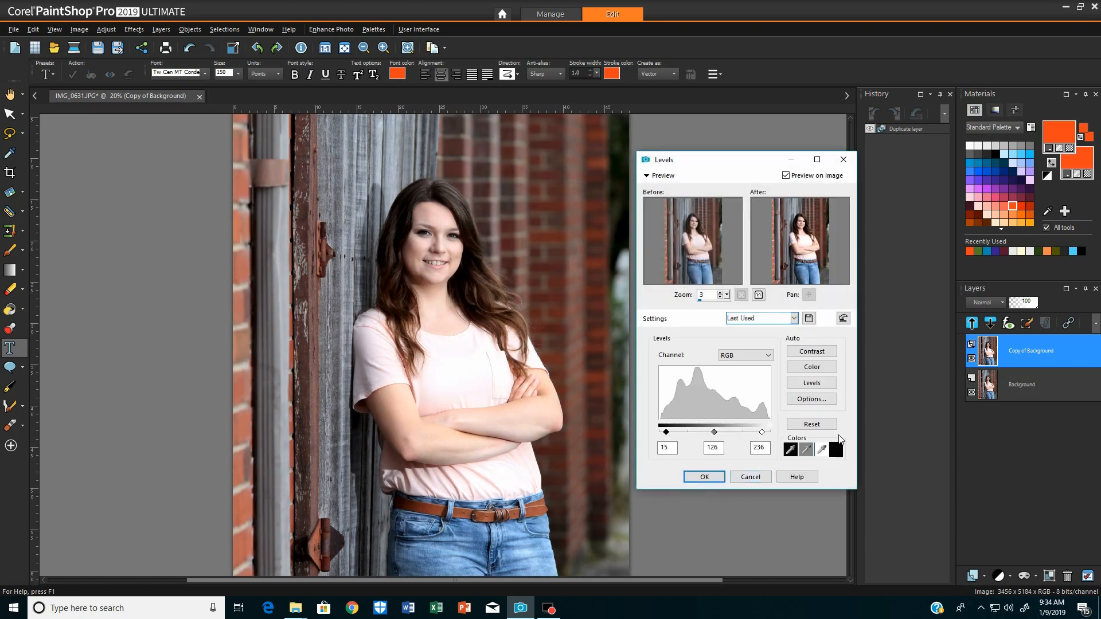
{"action": "left_click", "coordinate": [811, 425]}
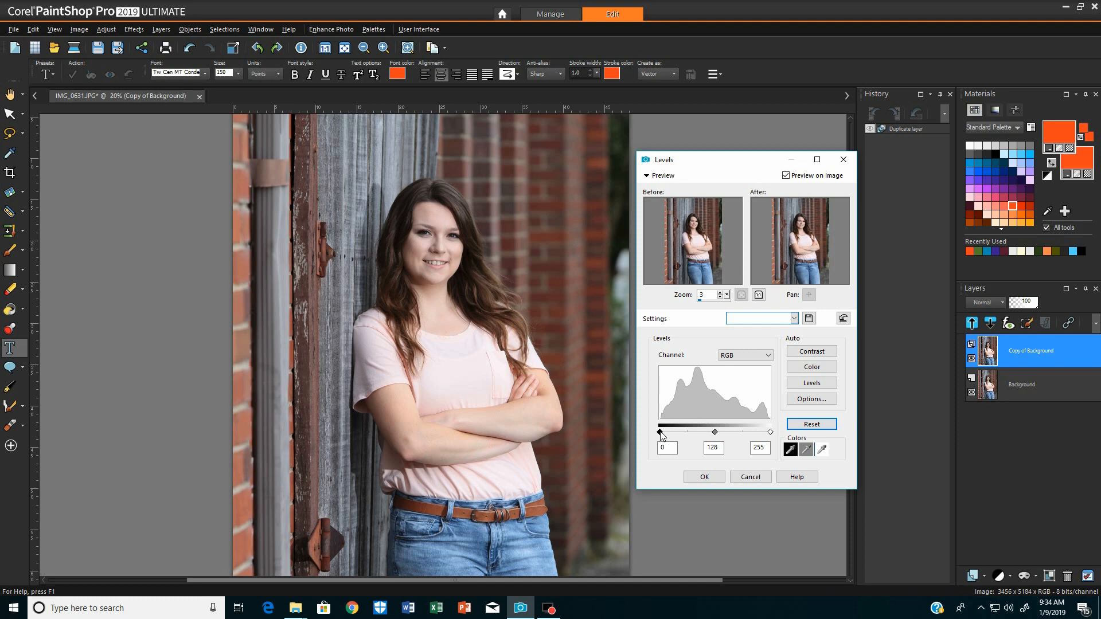
Set the RGB levels to a white point of 241 and a black point of 9, and apply the adjustment
{"action": "left_click", "coordinate": [771, 434]}
{"action": "left_click_drag", "start_coordinate": [771, 434], "coordinate": [765, 435]}
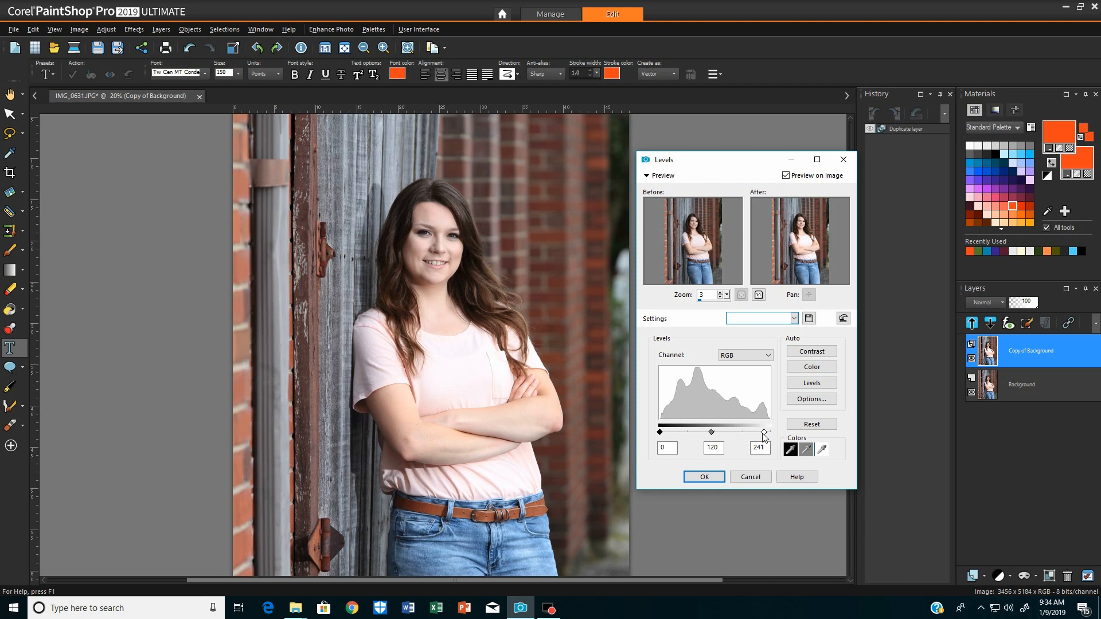
{"action": "left_click", "coordinate": [660, 433]}
{"action": "left_click_drag", "start_coordinate": [660, 433], "coordinate": [665, 435]}
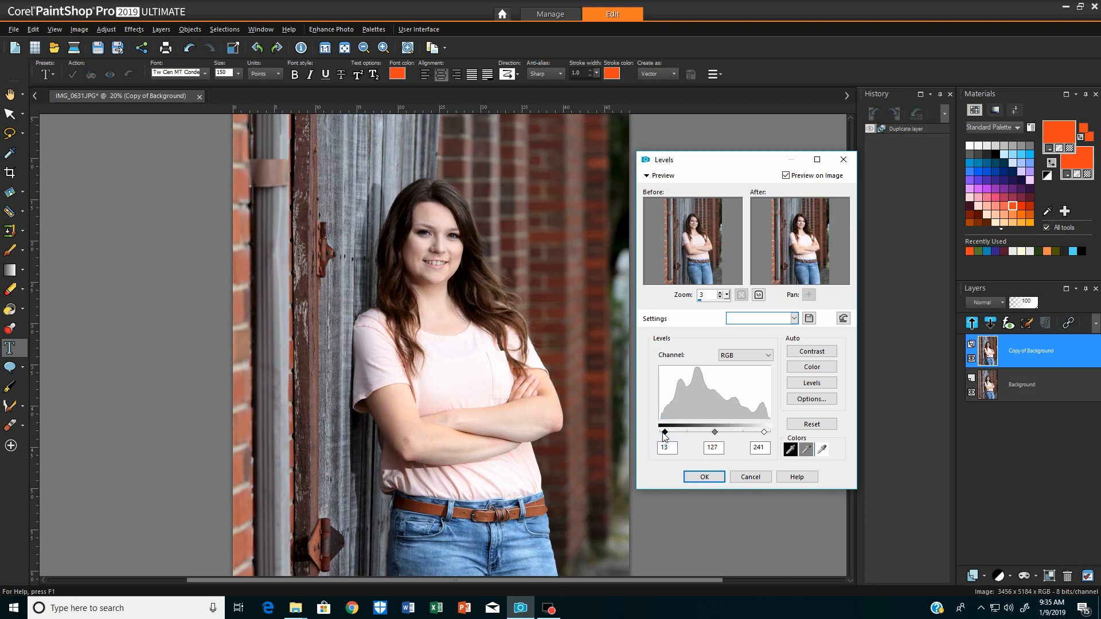
{"action": "left_click_drag", "start_coordinate": [665, 434], "coordinate": [664, 435]}
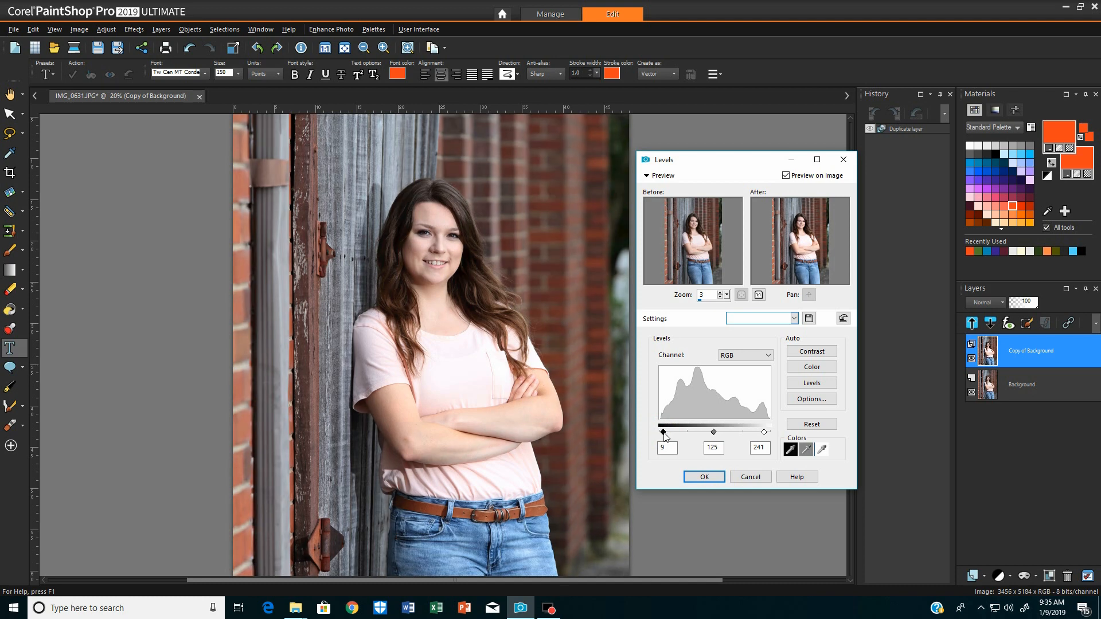
{"action": "left_click", "coordinate": [705, 477]}
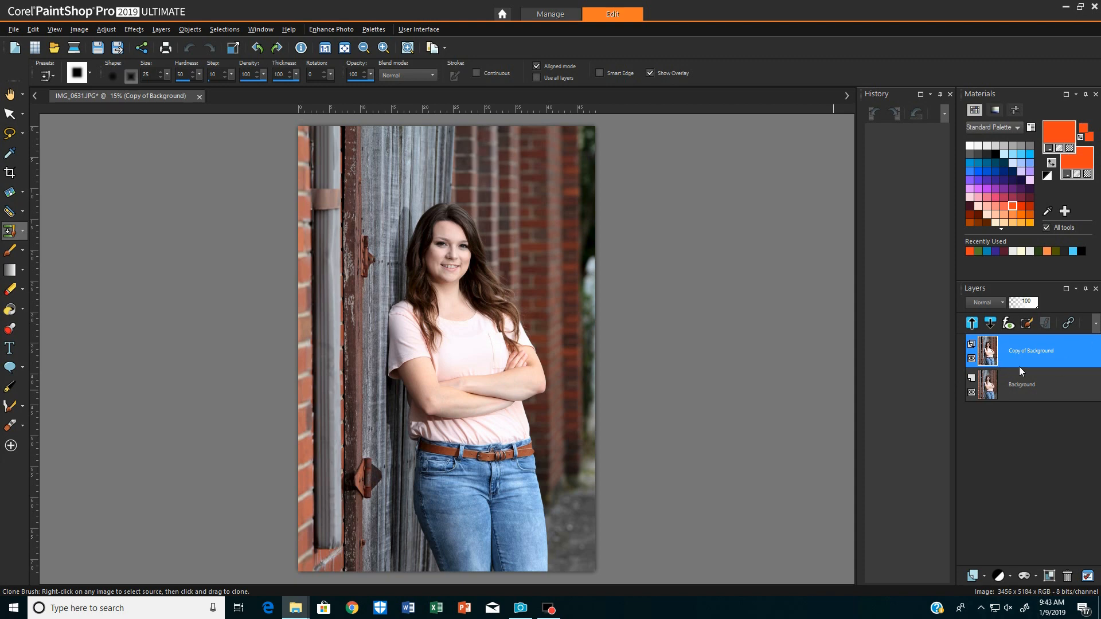
Duplicate the Copy of Background layer and keep the new top copy as the active layer
{"action": "right_click", "coordinate": [988, 346]}
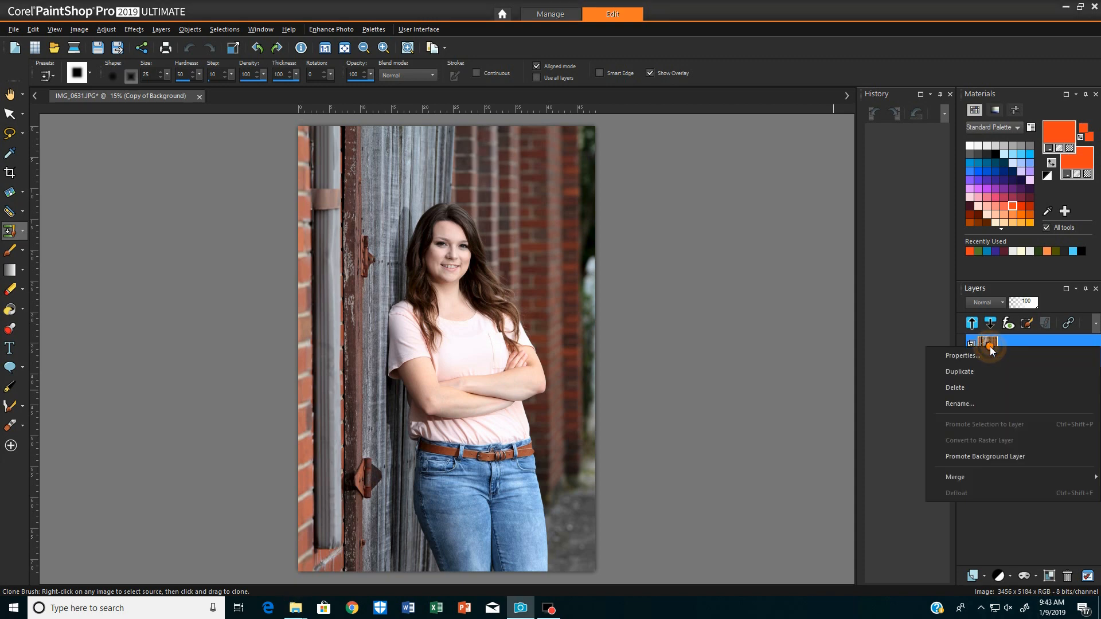
{"action": "left_click", "coordinate": [973, 371]}
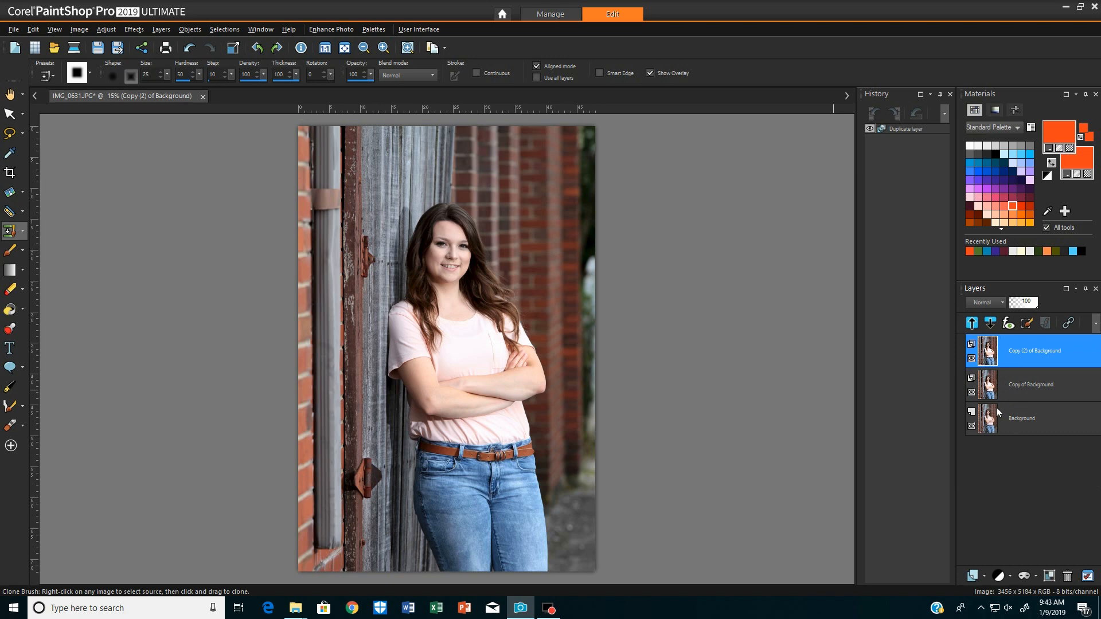
{"action": "mouse_move", "coordinate": [995, 346]}
{"action": "left_click", "coordinate": [1013, 387]}
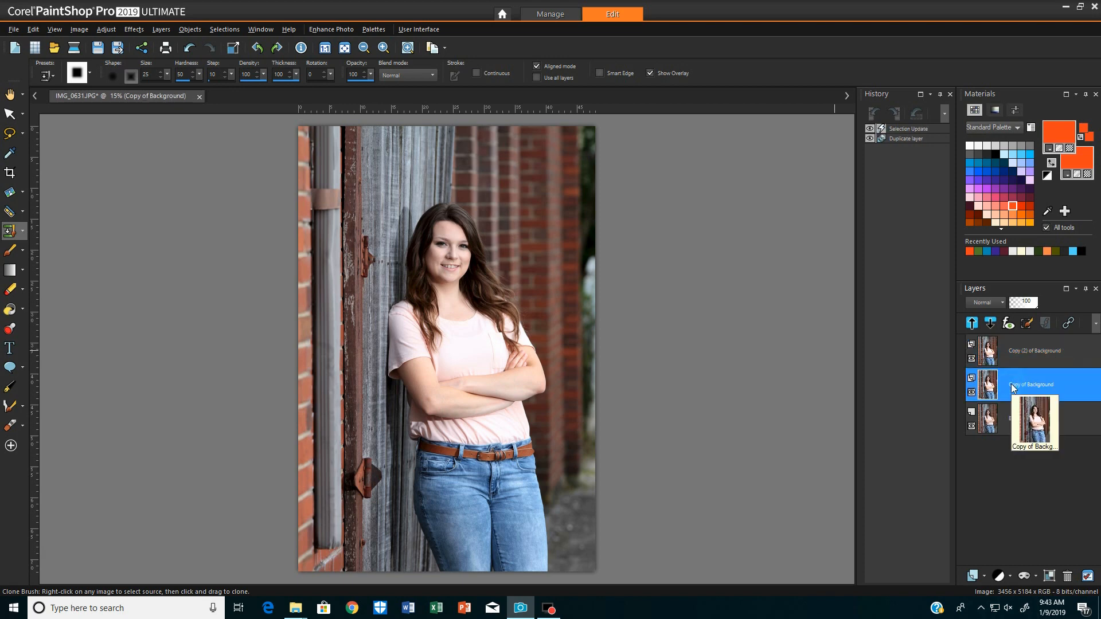
{"action": "left_click", "coordinate": [1016, 354]}
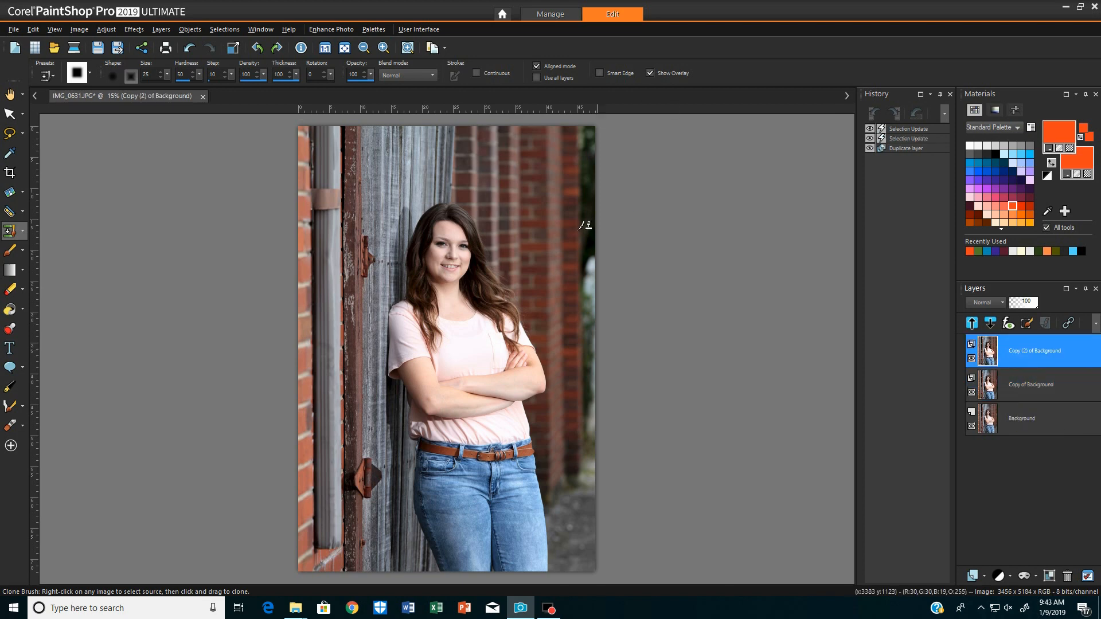
Activate the Makeover tool in Toothbrush mode for whitening the teeth in the portrait
{"action": "scroll", "coordinate": [459, 261], "scroll_direction": "up", "scroll_amount": 3}
{"action": "scroll", "coordinate": [459, 261], "scroll_direction": "up", "scroll_amount": 2}
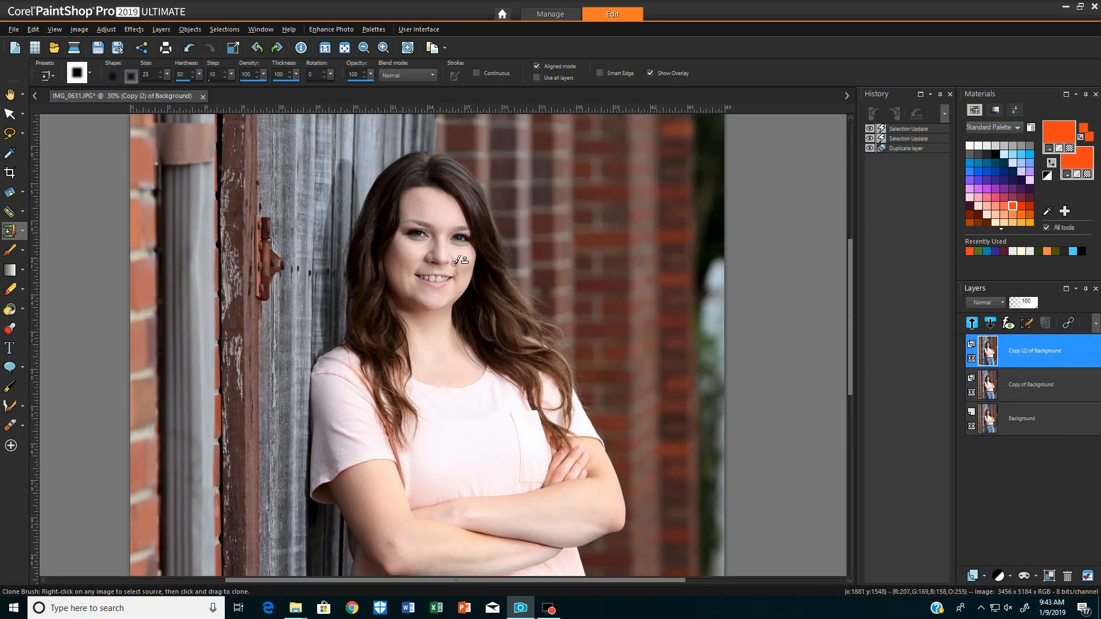
{"action": "scroll", "coordinate": [459, 261], "scroll_direction": "up", "scroll_amount": 1}
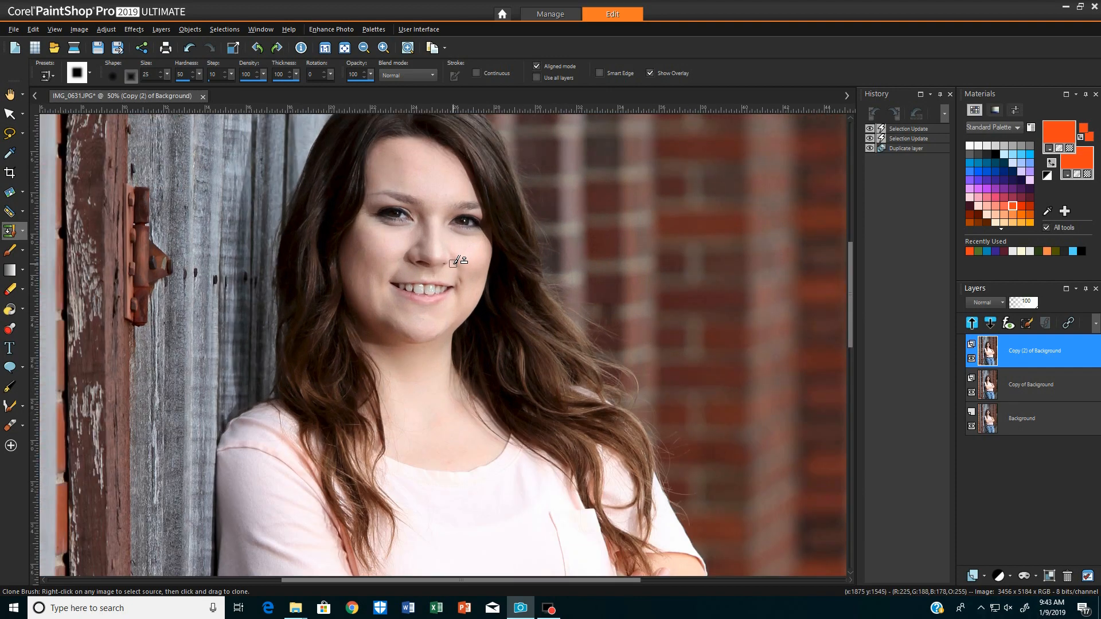
{"action": "scroll", "coordinate": [459, 261], "scroll_direction": "up", "scroll_amount": 1}
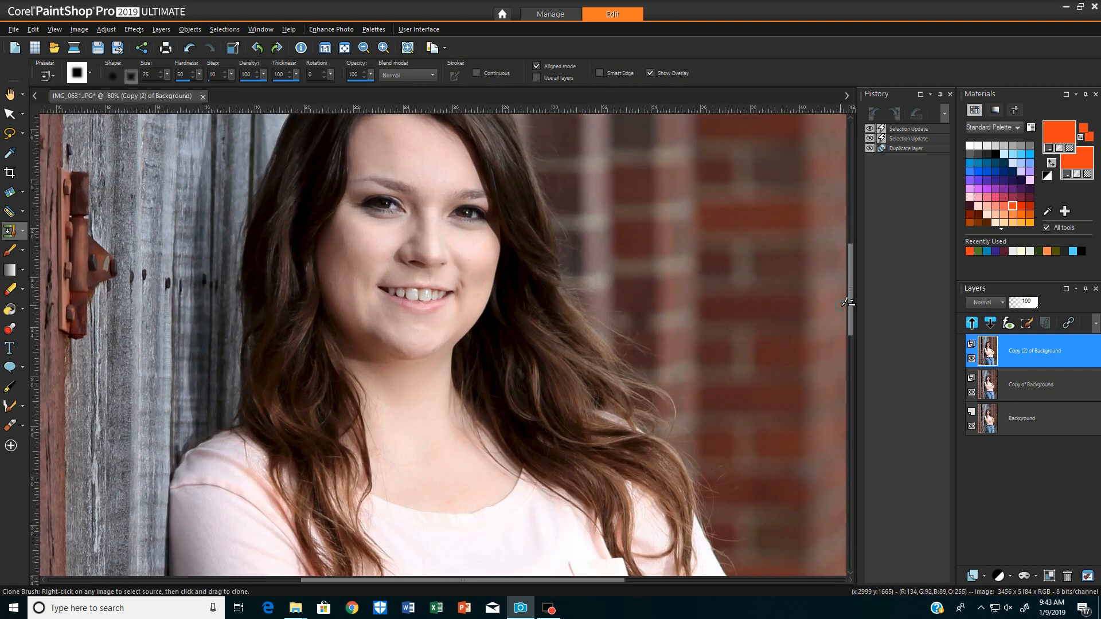
{"action": "left_click_drag", "start_coordinate": [851, 320], "coordinate": [846, 297]}
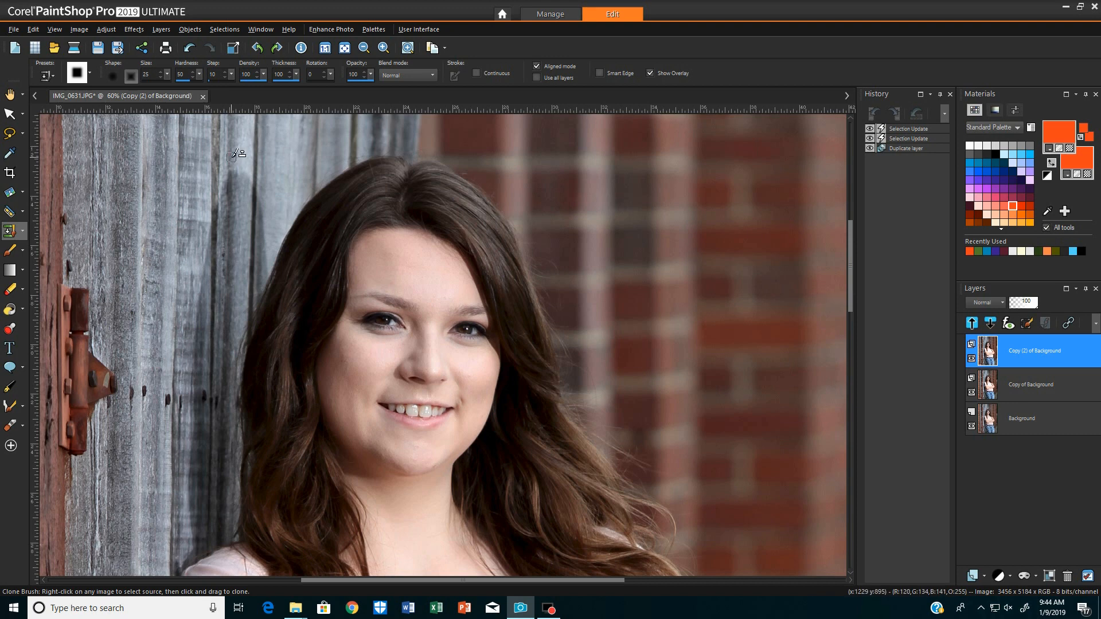
{"action": "left_click", "coordinate": [23, 212]}
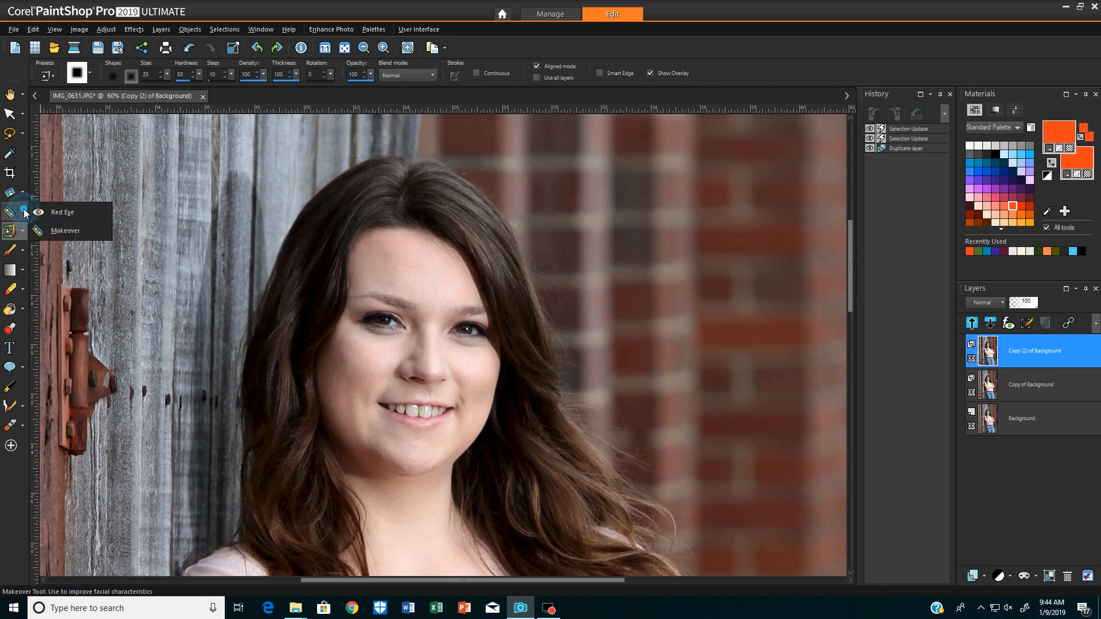
{"action": "left_click", "coordinate": [65, 233]}
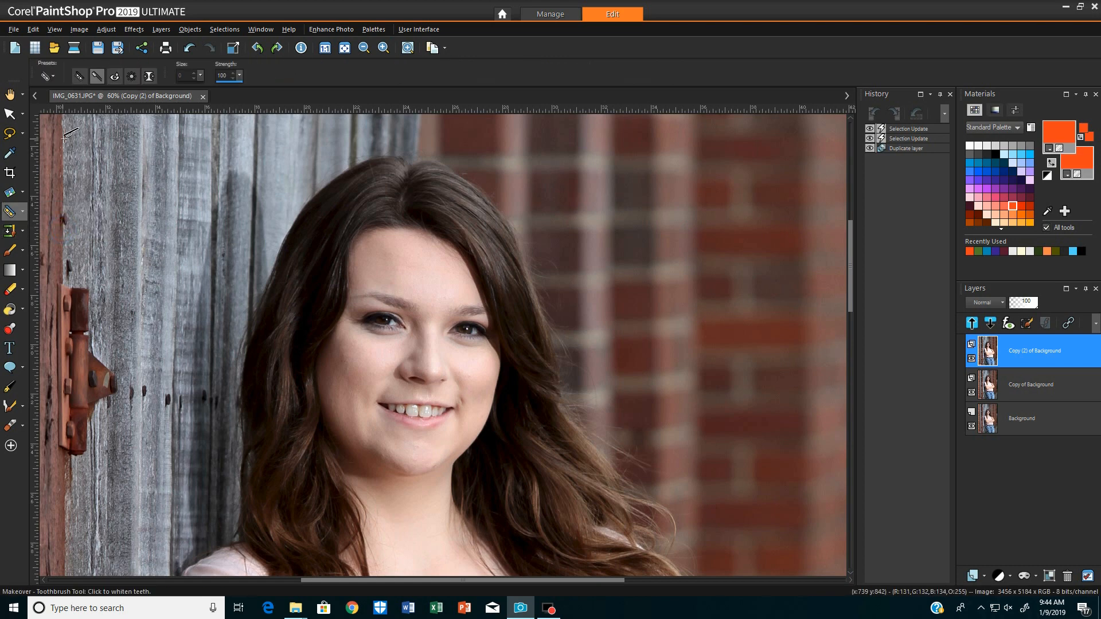
{"action": "left_click", "coordinate": [97, 77]}
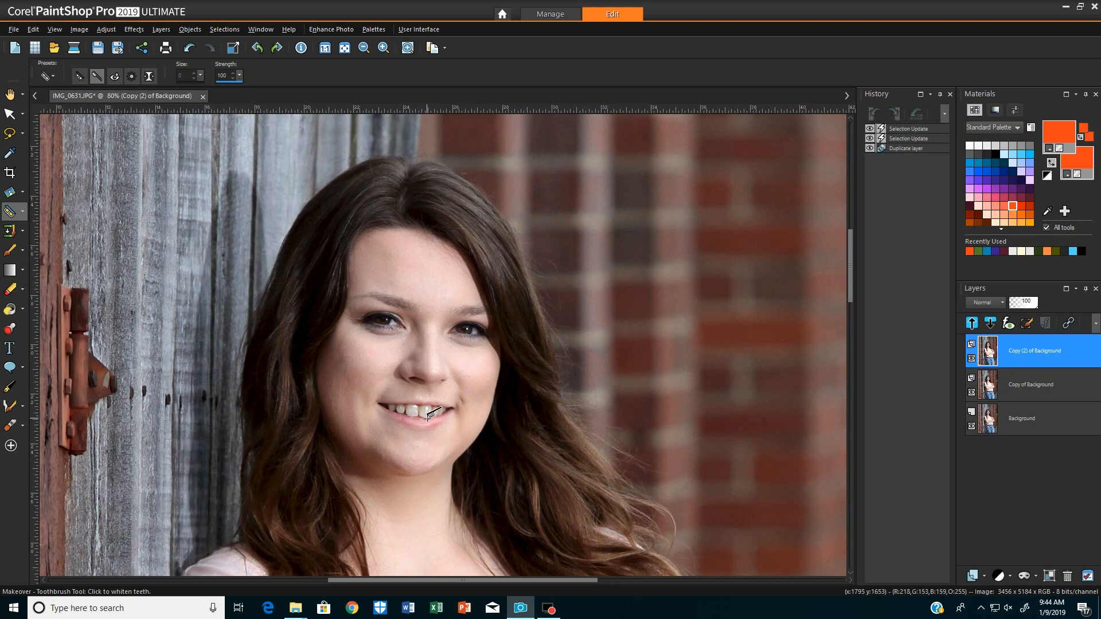
Whiten the upper teeth with the Toothbrush at strength 100
{"action": "scroll", "coordinate": [428, 417], "scroll_direction": "up", "scroll_amount": 5}
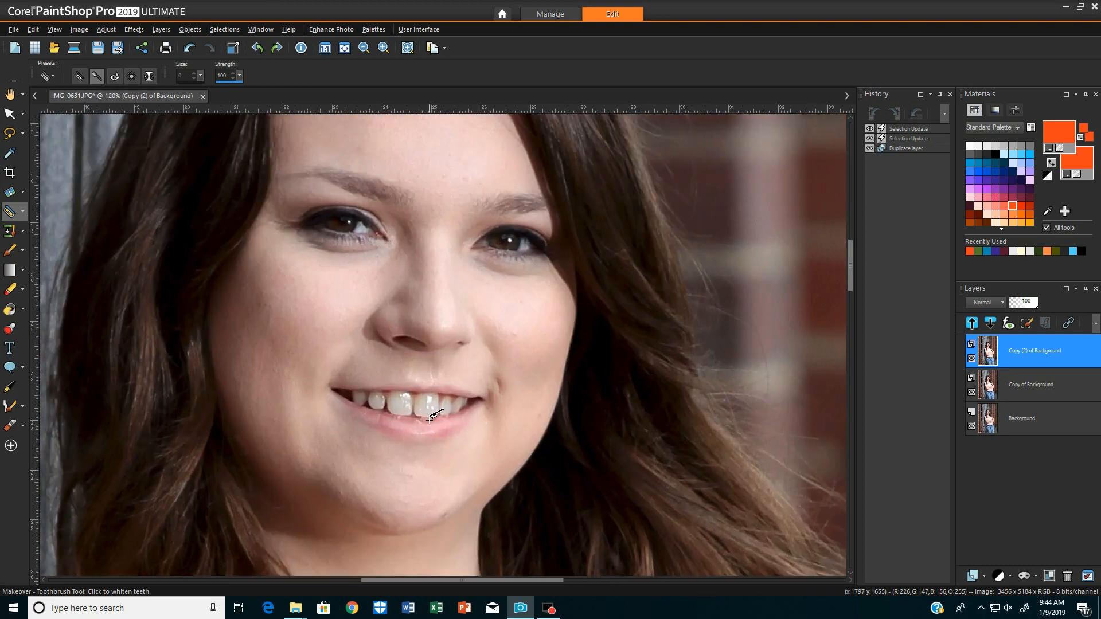
{"action": "scroll", "coordinate": [427, 418], "scroll_direction": "up", "scroll_amount": 1}
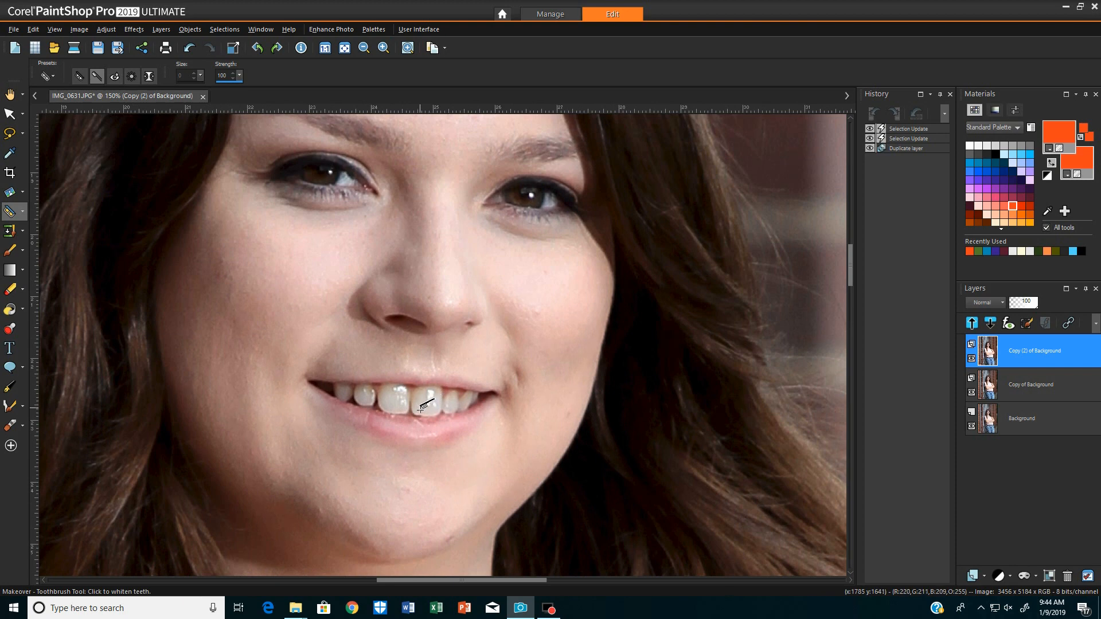
{"action": "left_click", "coordinate": [425, 400]}
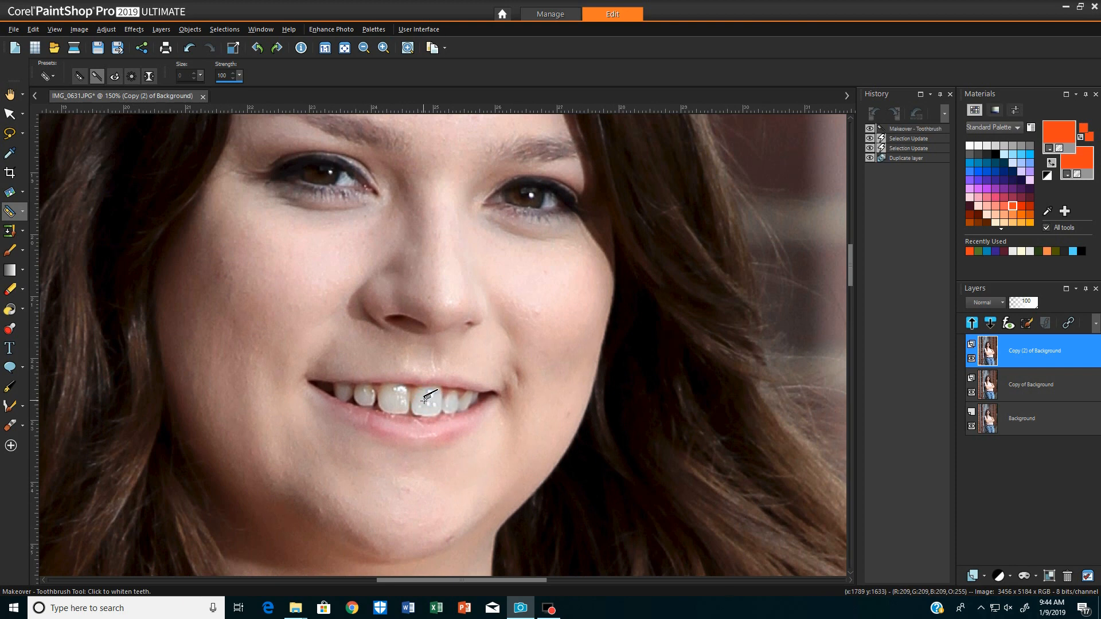
{"action": "left_click", "coordinate": [369, 395]}
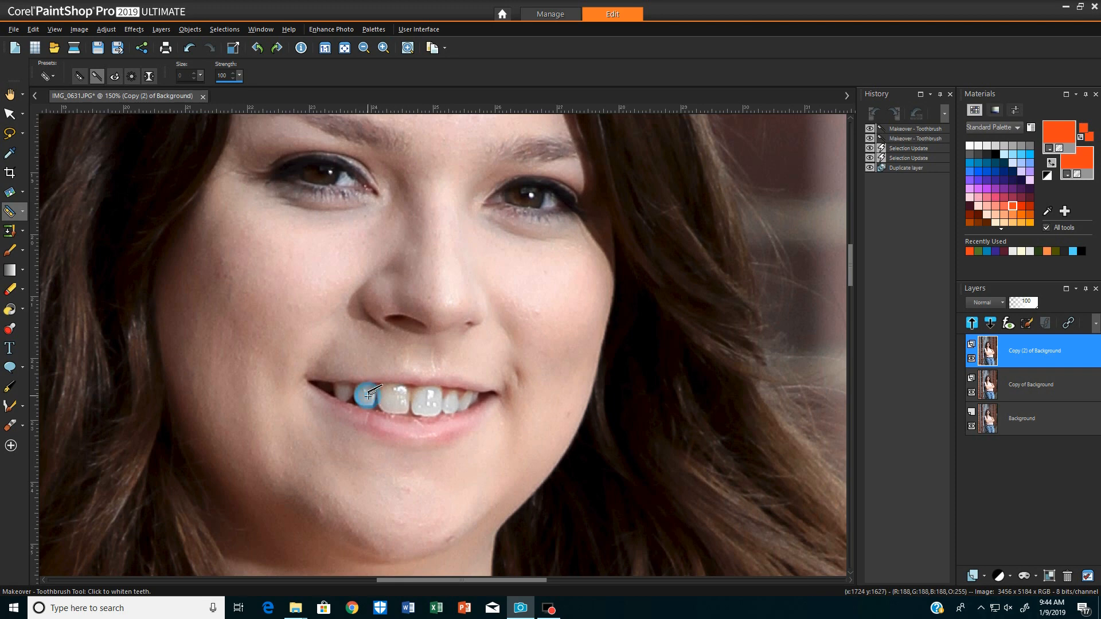
{"action": "left_click", "coordinate": [395, 394]}
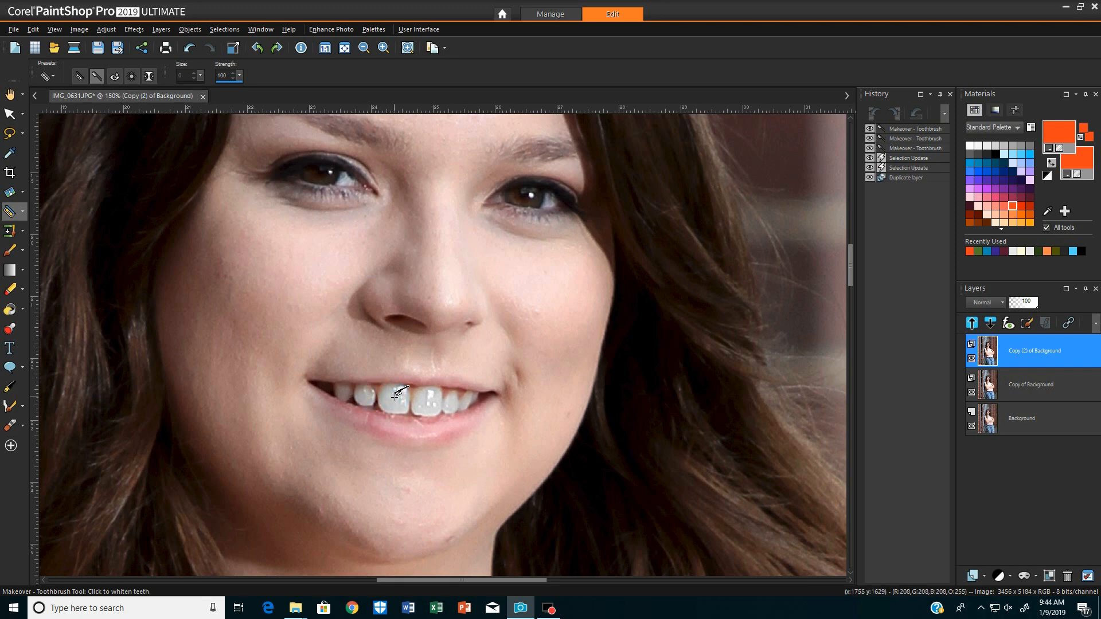
Hide and reshow the Copy (2) of Background layer to compare the smile with and without whitening
{"action": "scroll", "coordinate": [396, 394], "scroll_direction": "down", "scroll_amount": 5}
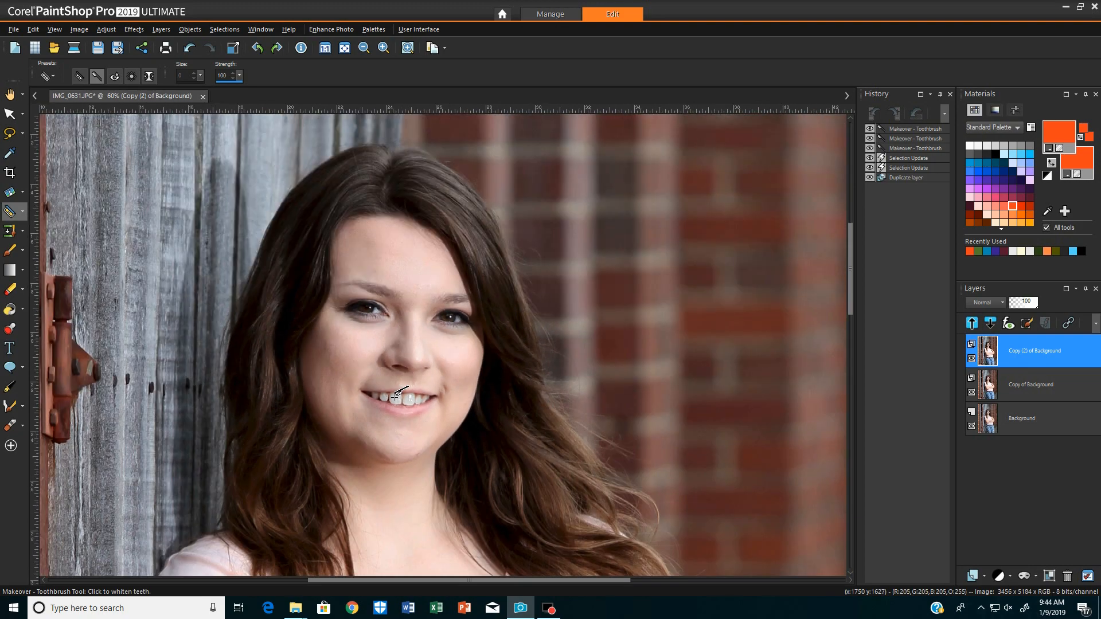
{"action": "left_click", "coordinate": [972, 358]}
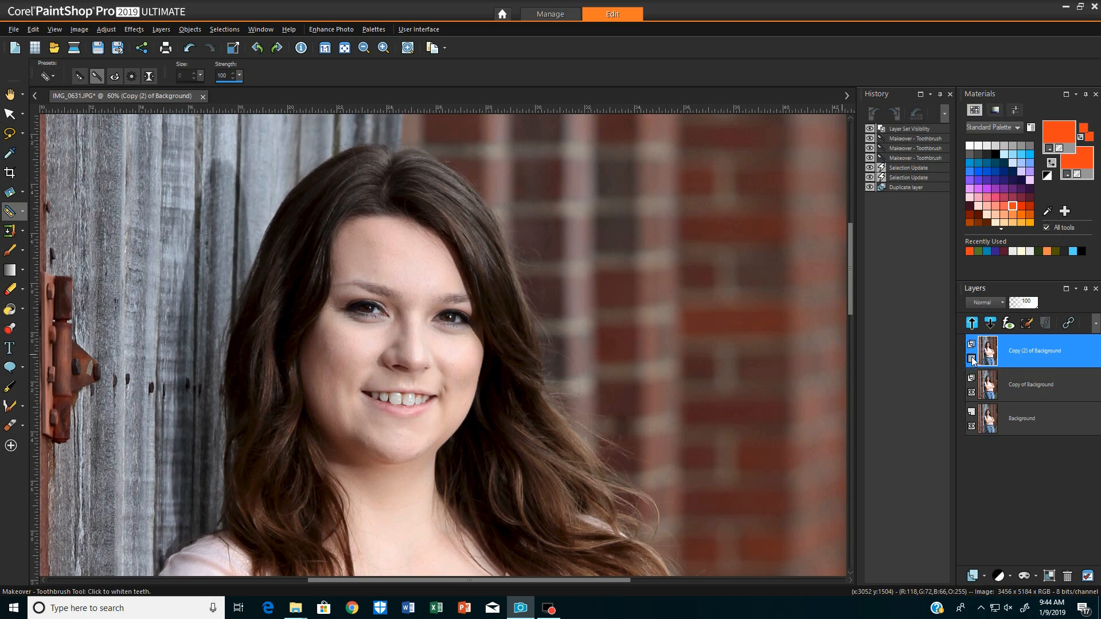
{"action": "left_click", "coordinate": [972, 358]}
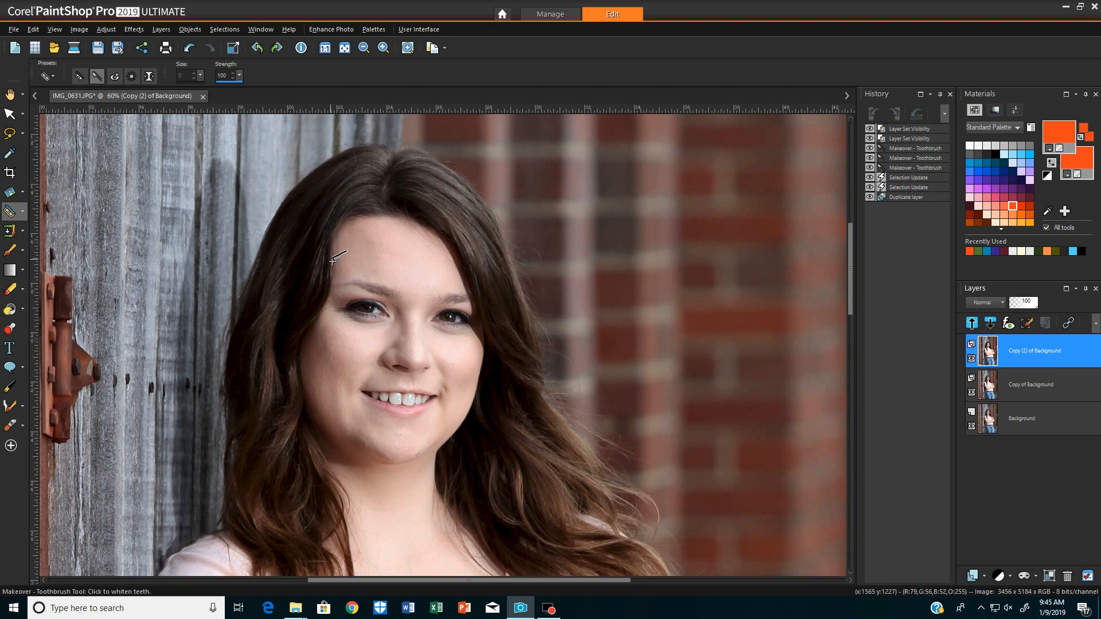
Try whitening both eyes with the Makeover tool's Eye Drop mode
{"action": "left_click", "coordinate": [116, 76]}
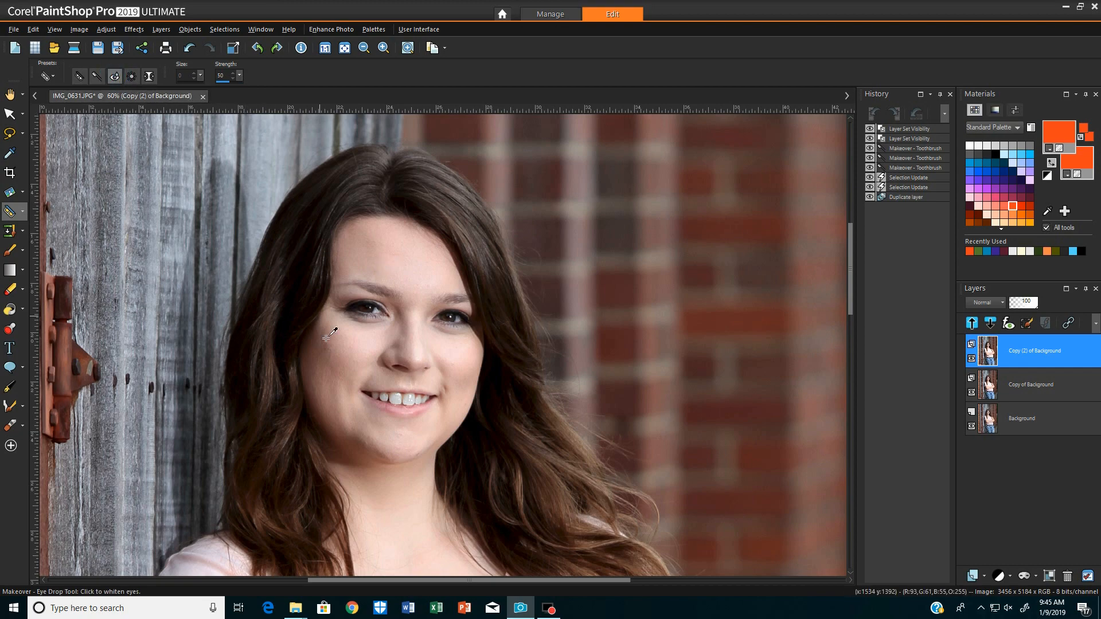
{"action": "scroll", "coordinate": [423, 351], "scroll_direction": "up", "scroll_amount": 3}
{"action": "scroll", "coordinate": [422, 348], "scroll_direction": "up", "scroll_amount": 2}
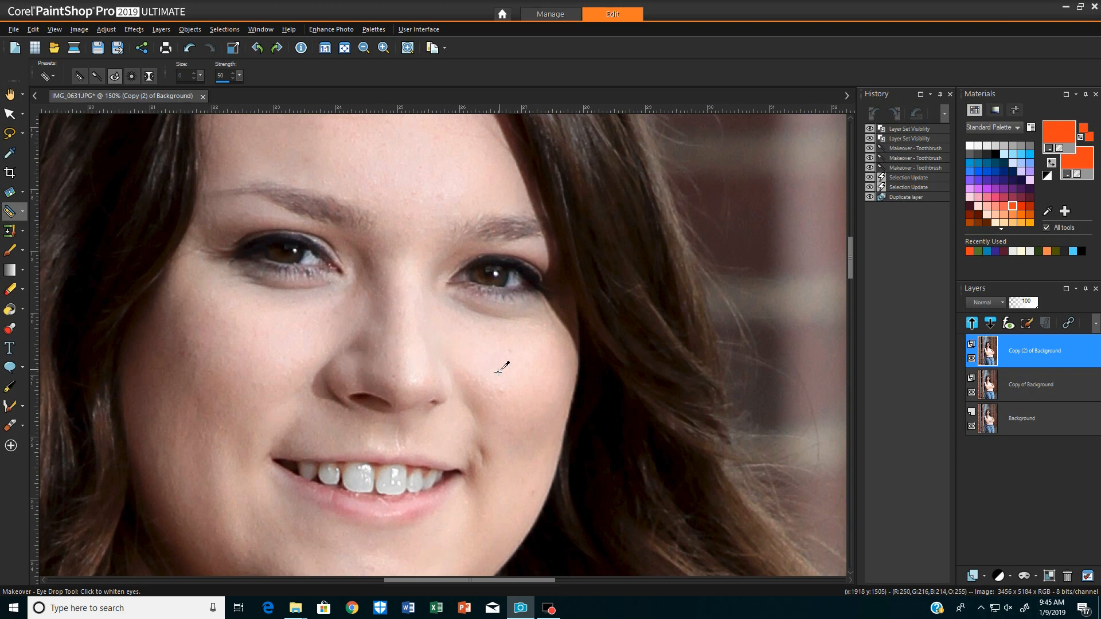
{"action": "left_click", "coordinate": [310, 256]}
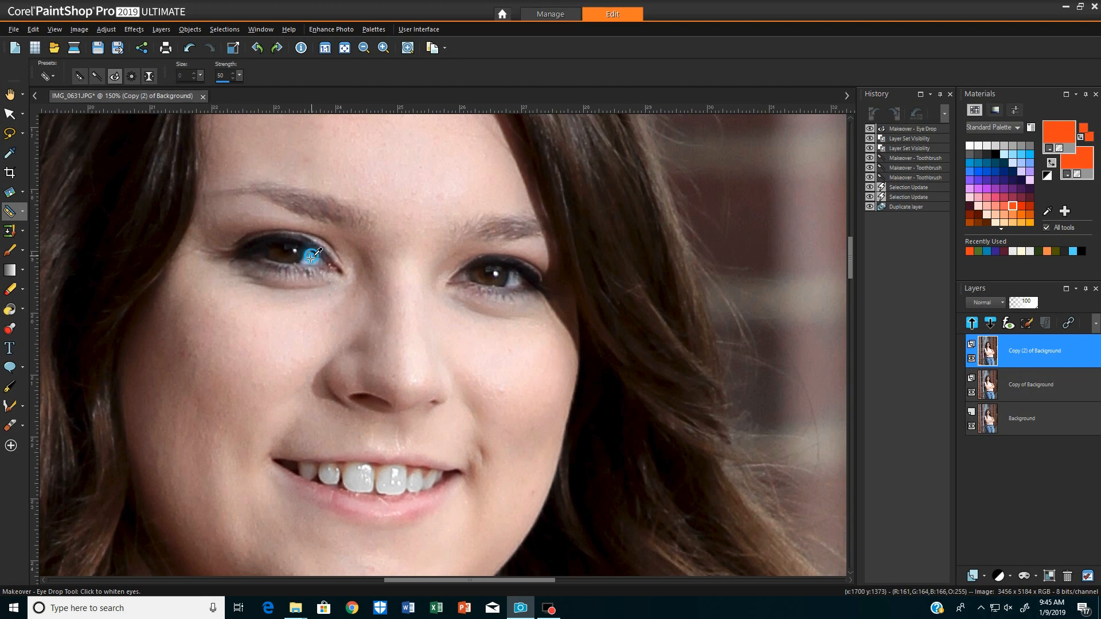
{"action": "left_click", "coordinate": [464, 276]}
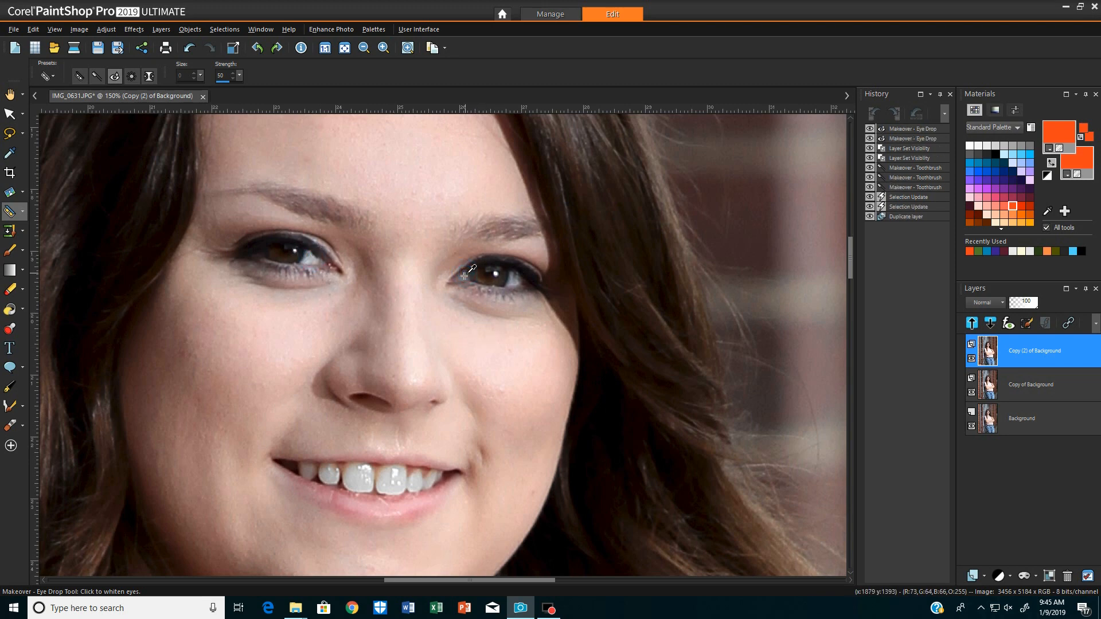
{"action": "left_click", "coordinate": [517, 279]}
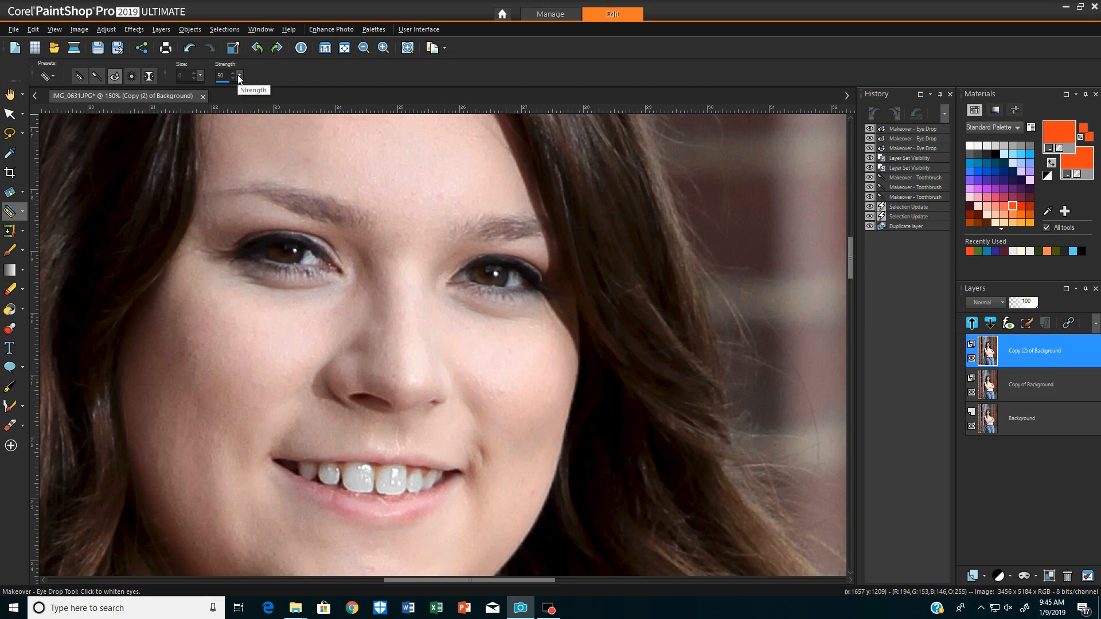
Try whitening both eyes again with the Eye Drop at strength 100, and undo all Eye Drop edits
{"action": "left_click_drag", "start_coordinate": [239, 77], "coordinate": [281, 83]}
{"action": "left_click", "coordinate": [518, 280]}
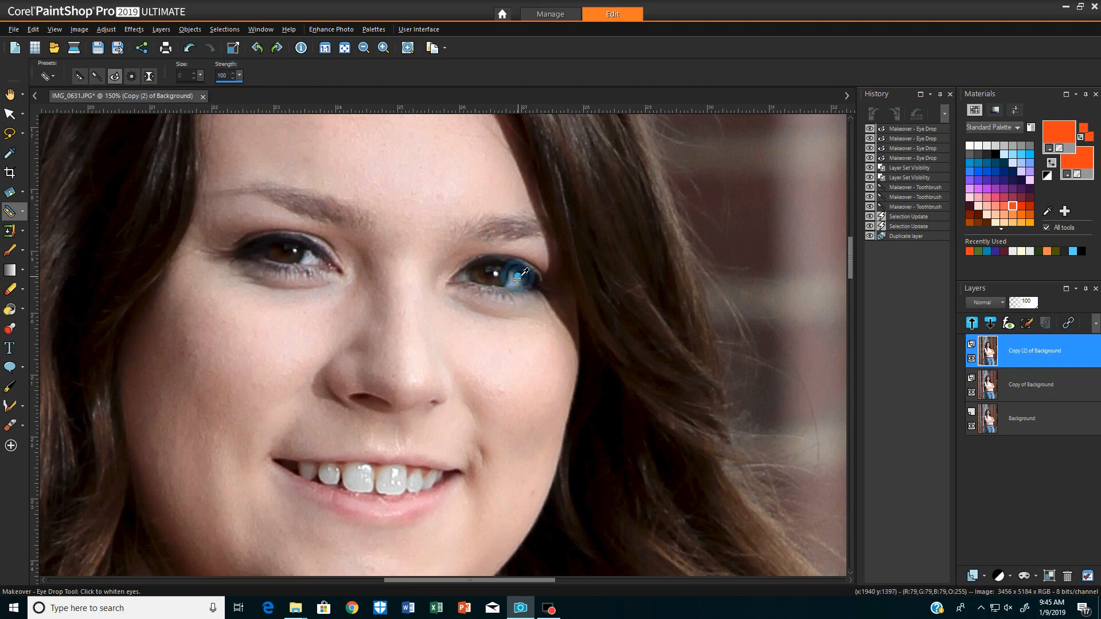
{"action": "left_click", "coordinate": [314, 257]}
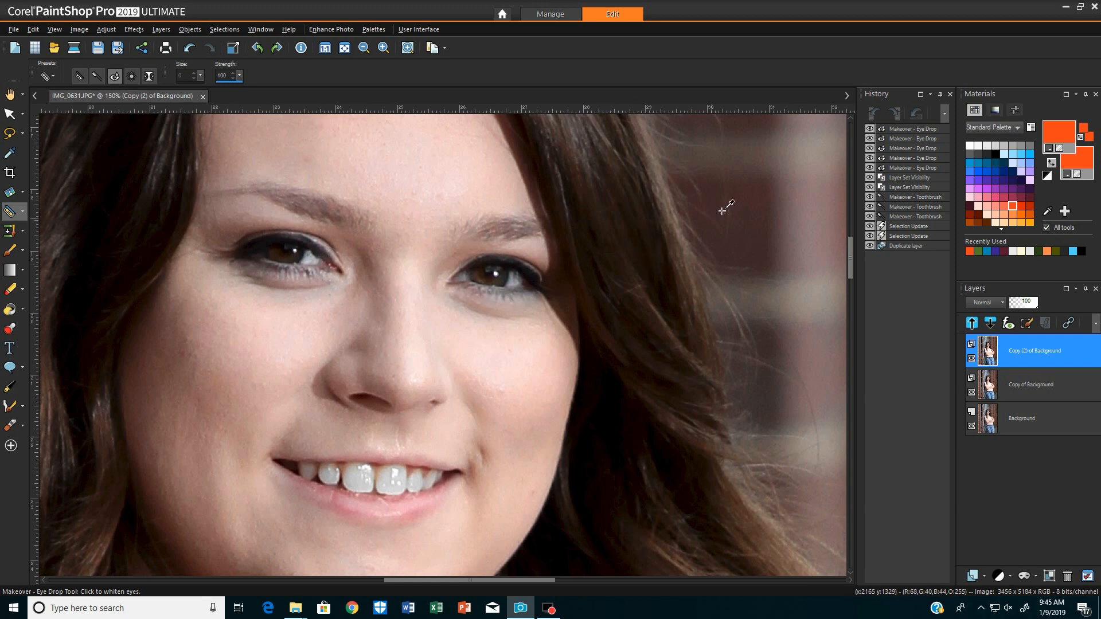
{"action": "left_click", "coordinate": [871, 168]}
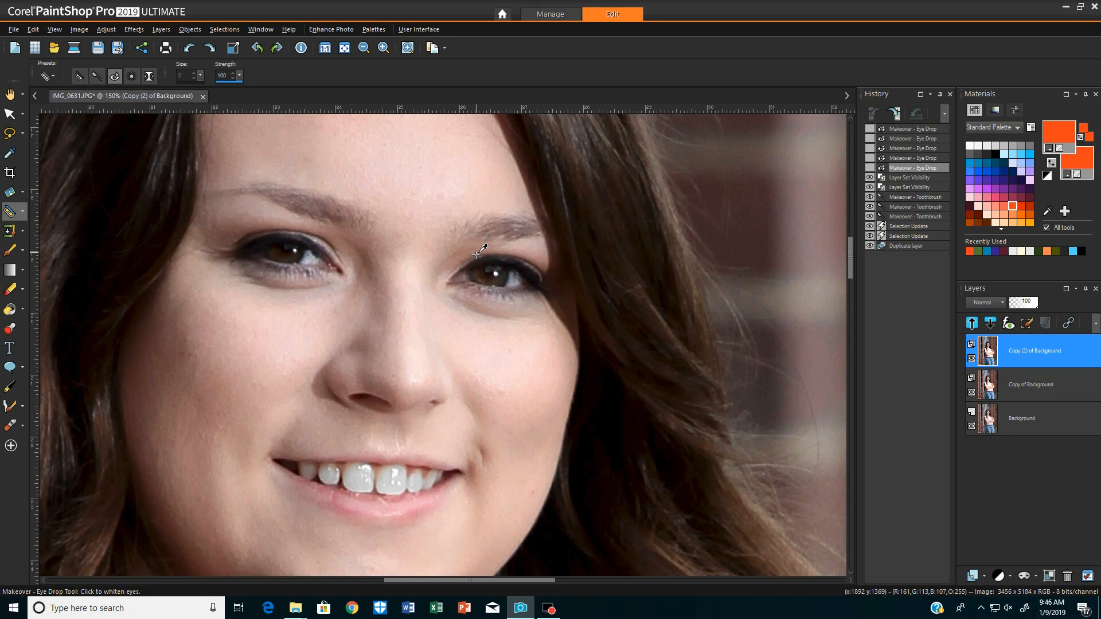
Outline the inner white of the eye on the photo's left with a point-to-point Freehand Selection
{"action": "scroll", "coordinate": [477, 253], "scroll_direction": "up", "scroll_amount": 1}
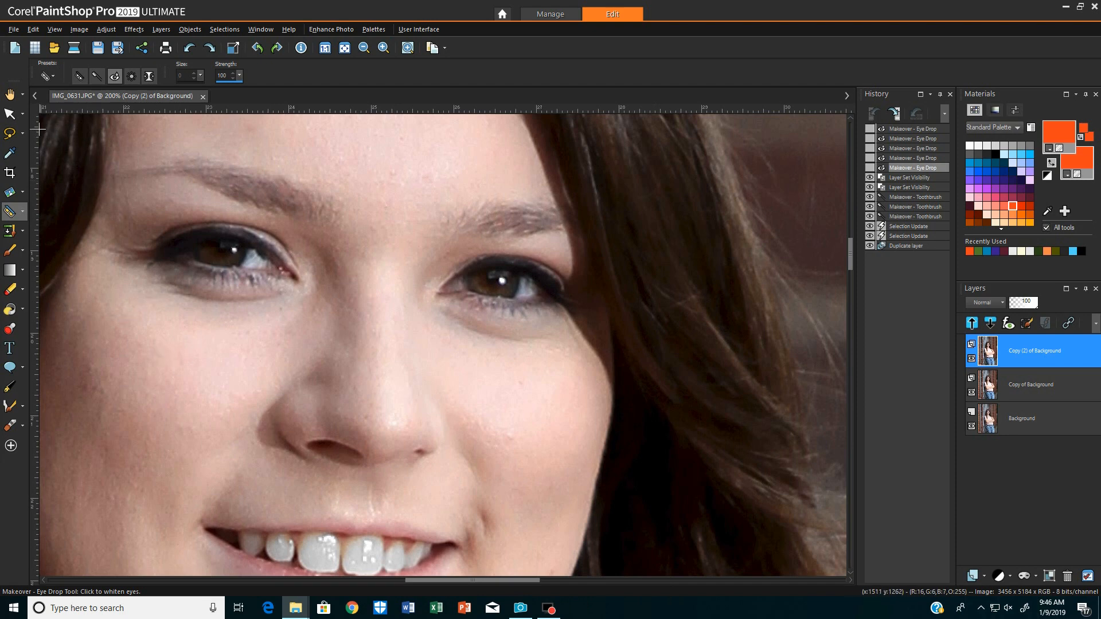
{"action": "left_click", "coordinate": [22, 131]}
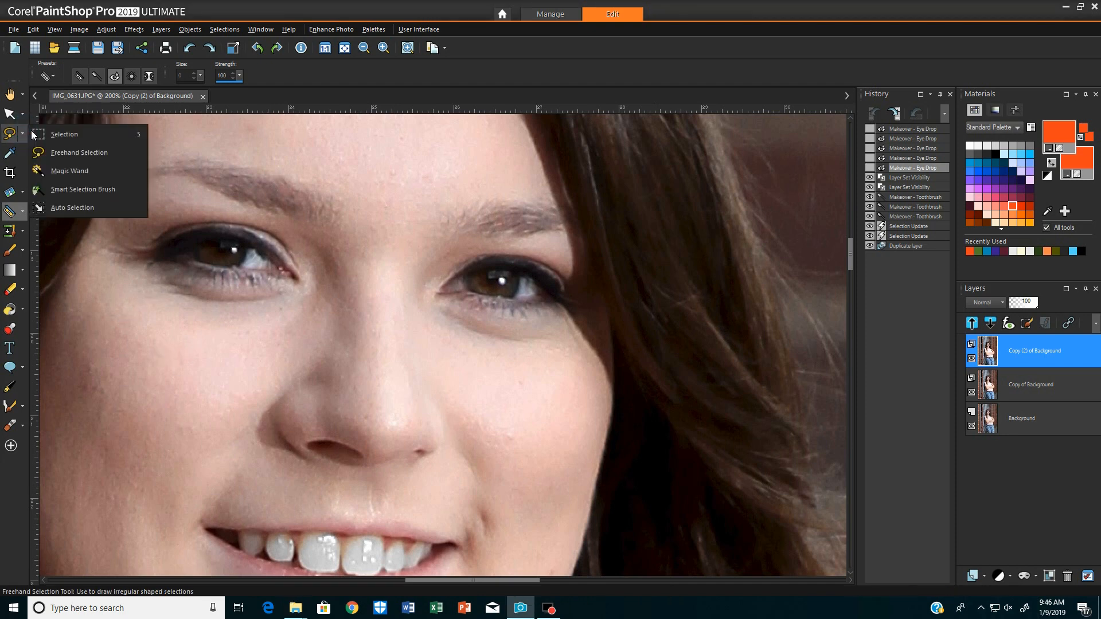
{"action": "left_click", "coordinate": [75, 152]}
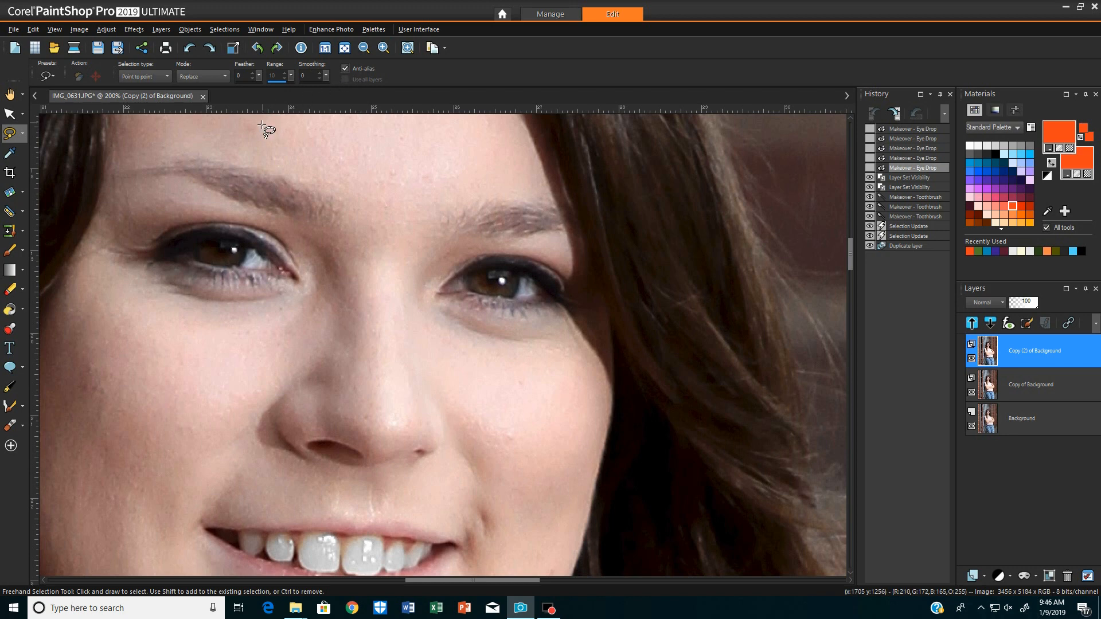
{"action": "left_click", "coordinate": [265, 261]}
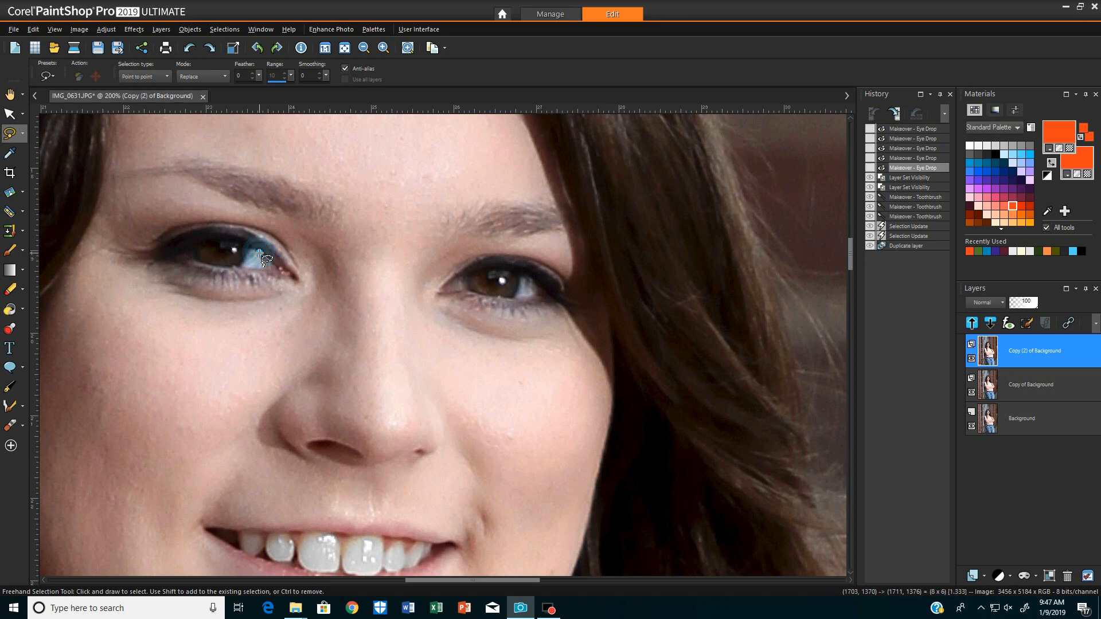
{"action": "left_click", "coordinate": [258, 252]}
{"action": "left_click", "coordinate": [253, 250]}
{"action": "left_click", "coordinate": [247, 248]}
{"action": "left_click", "coordinate": [246, 257]}
{"action": "left_click", "coordinate": [245, 261]}
{"action": "left_click", "coordinate": [249, 270]}
{"action": "left_click", "coordinate": [263, 270]}
{"action": "left_click", "coordinate": [273, 271]}
{"action": "left_click", "coordinate": [278, 268]}
{"action": "double_click", "coordinate": [270, 257]}
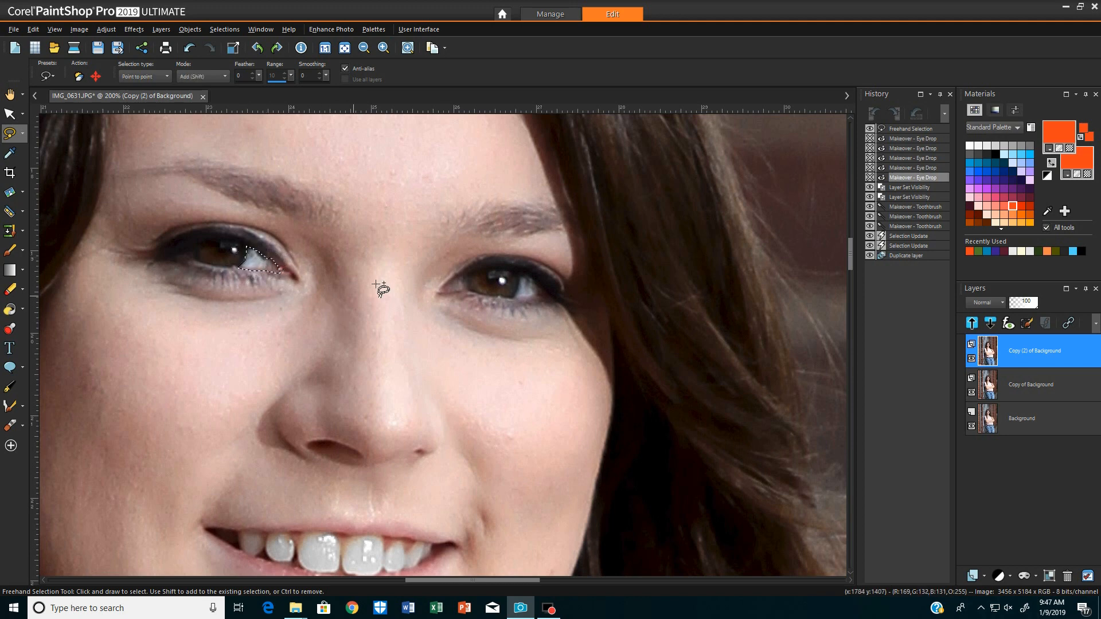
Add the inner white of the eye on the photo's right to the freehand selection
{"action": "left_click", "coordinate": [462, 274]}
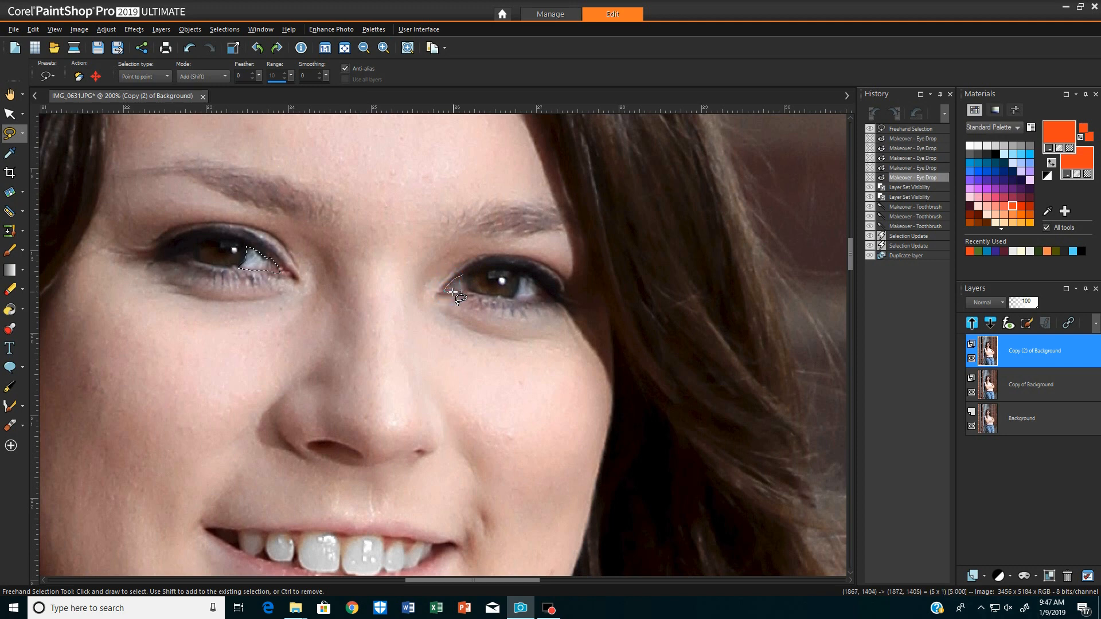
{"action": "left_click", "coordinate": [469, 291]}
{"action": "left_click", "coordinate": [465, 283]}
{"action": "double_click", "coordinate": [463, 278]}
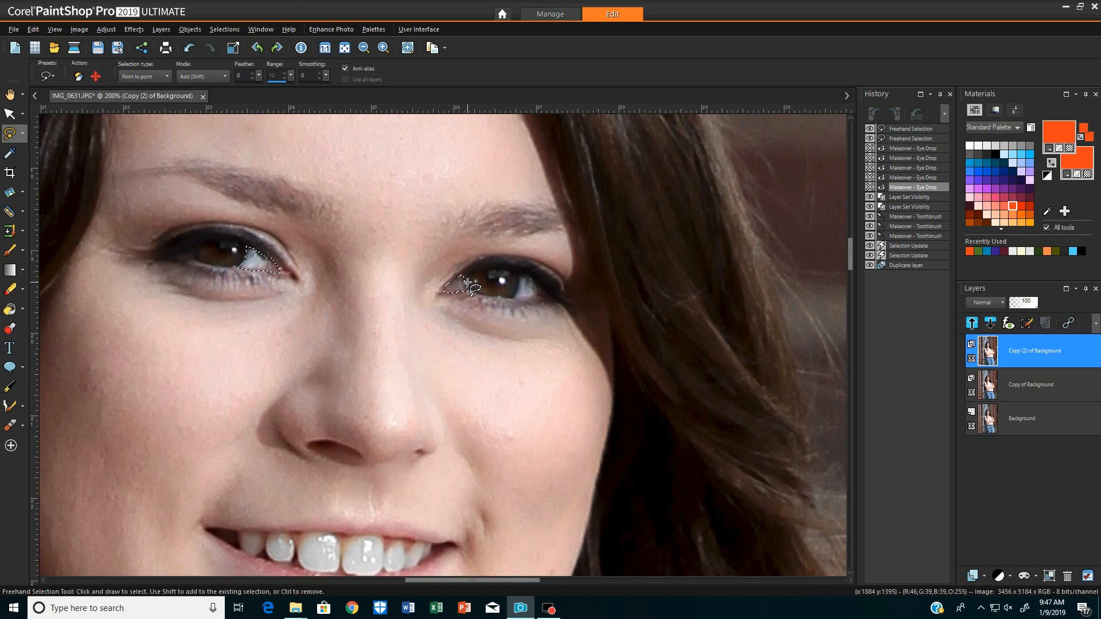
Add the outer white of the eye on the photo's right to the freehand selection
{"action": "left_click", "coordinate": [521, 273]}
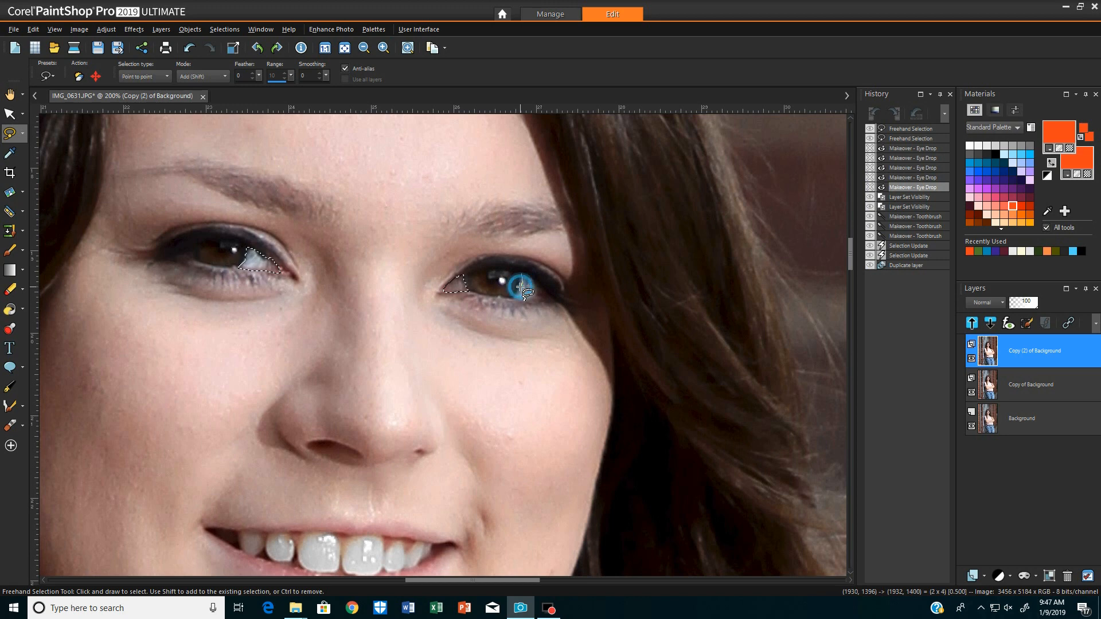
{"action": "left_click", "coordinate": [517, 293]}
{"action": "left_click", "coordinate": [528, 298]}
{"action": "left_click", "coordinate": [531, 296]}
{"action": "left_click", "coordinate": [539, 288]}
{"action": "left_click", "coordinate": [526, 277]}
{"action": "double_click", "coordinate": [523, 275]}
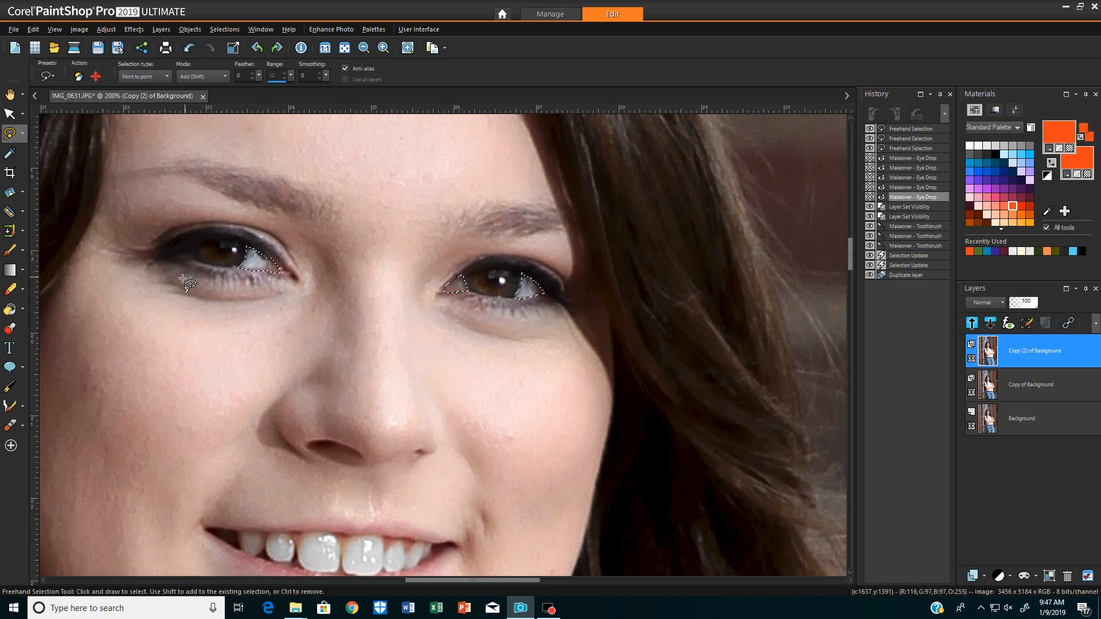
Add the outer white of the eye on the photo's left to the freehand selection
{"action": "left_click", "coordinate": [179, 247]}
{"action": "left_click", "coordinate": [174, 249]}
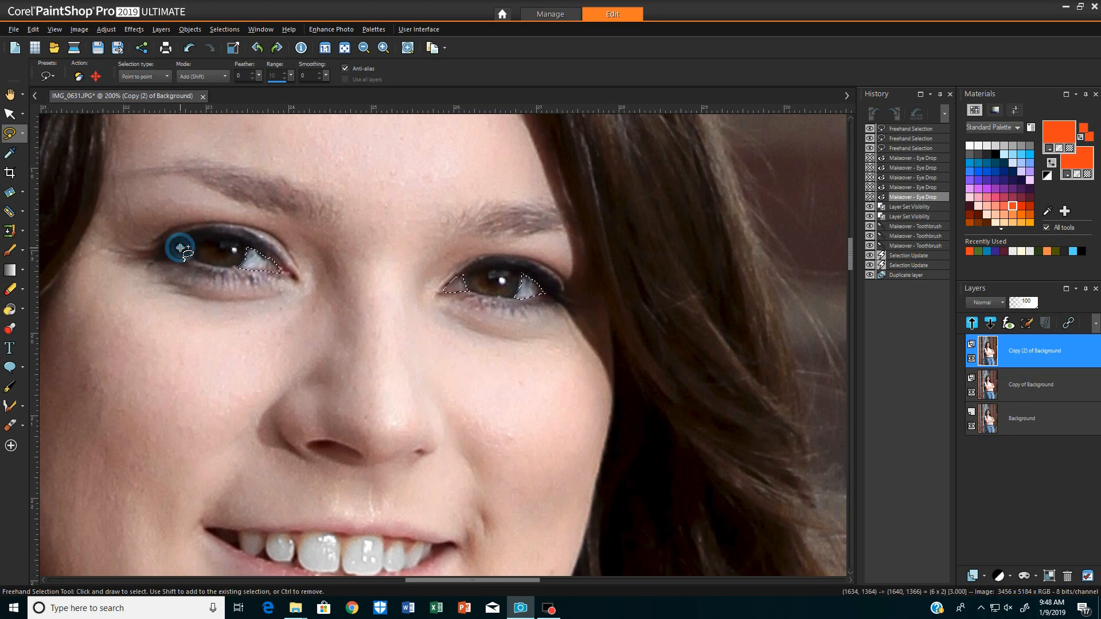
{"action": "left_click", "coordinate": [186, 250]}
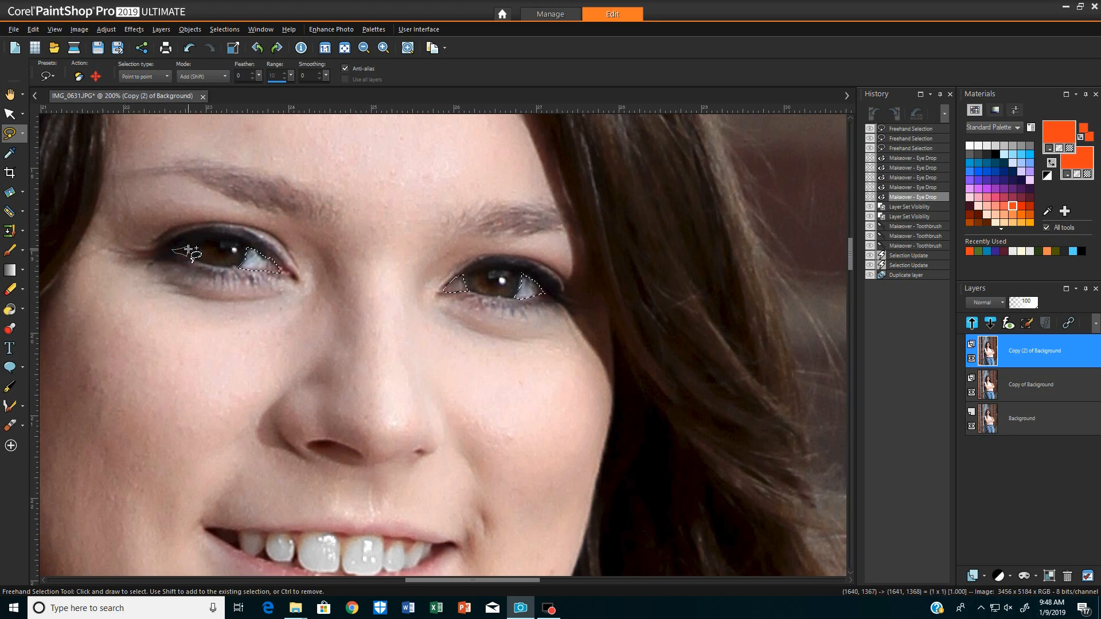
{"action": "left_click", "coordinate": [189, 242]}
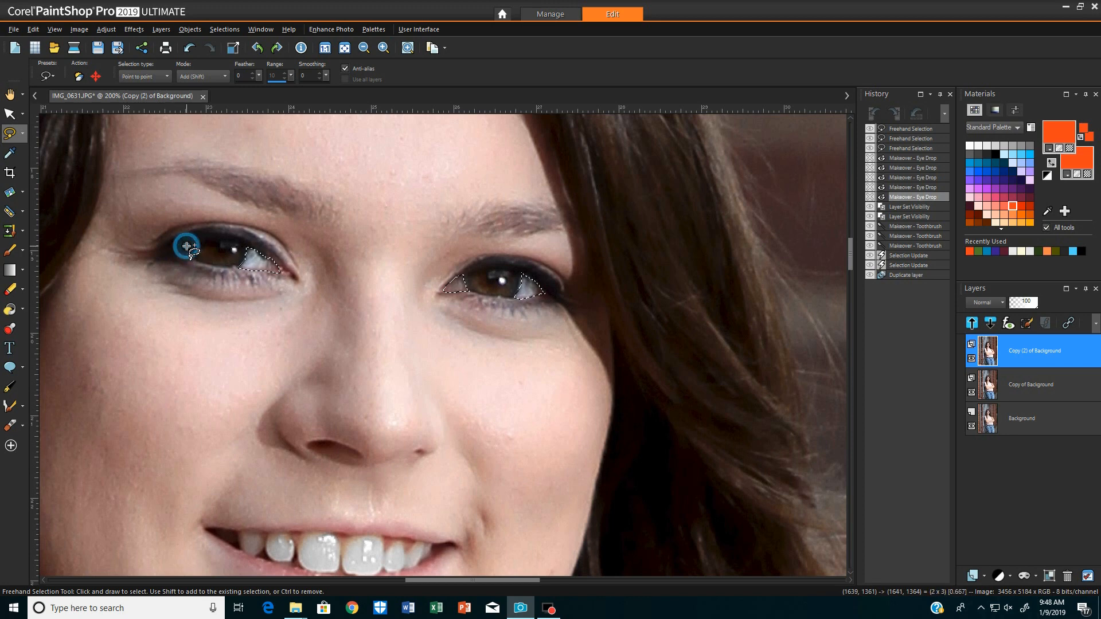
{"action": "double_click", "coordinate": [189, 250]}
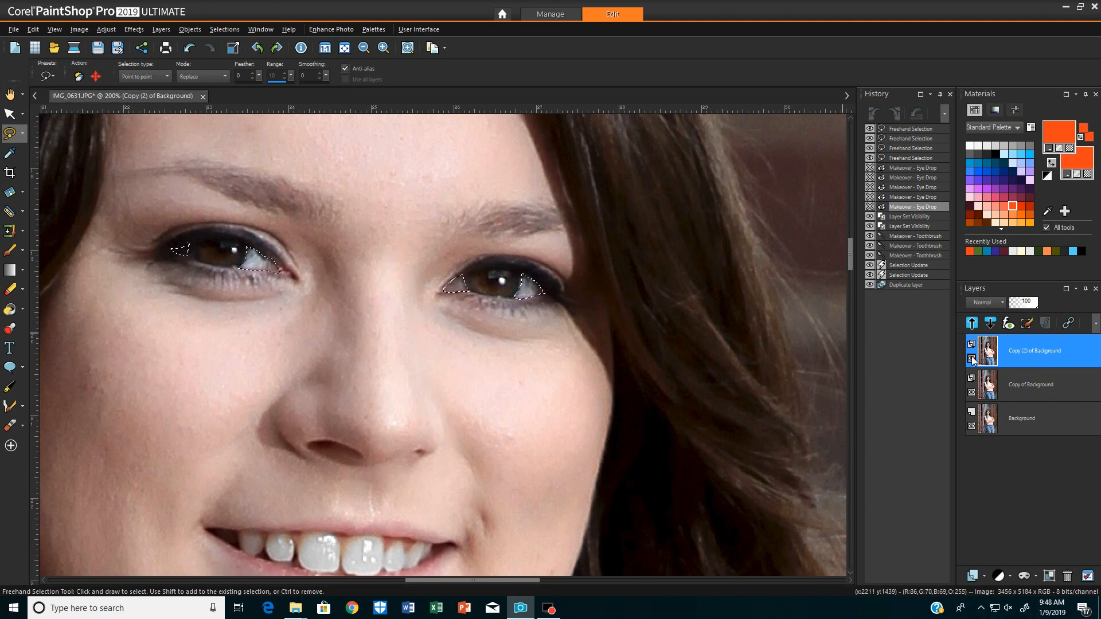
Promote the selected eye whites from Copy (2) of Background to their own layer
{"action": "mouse_move", "coordinate": [988, 348]}
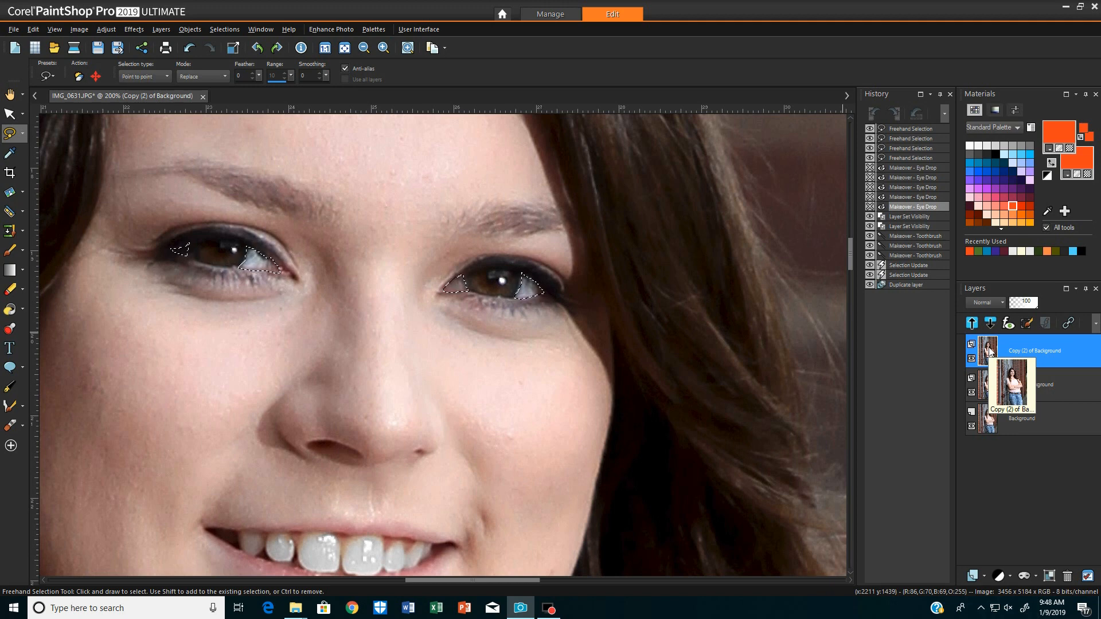
{"action": "right_click", "coordinate": [990, 351]}
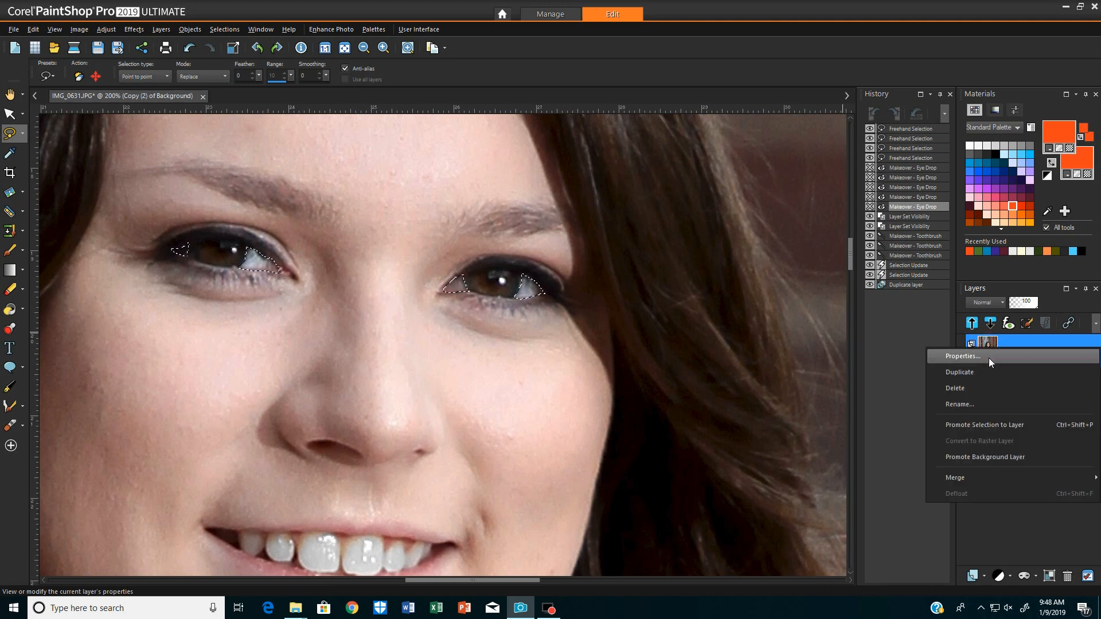
{"action": "left_click", "coordinate": [997, 425]}
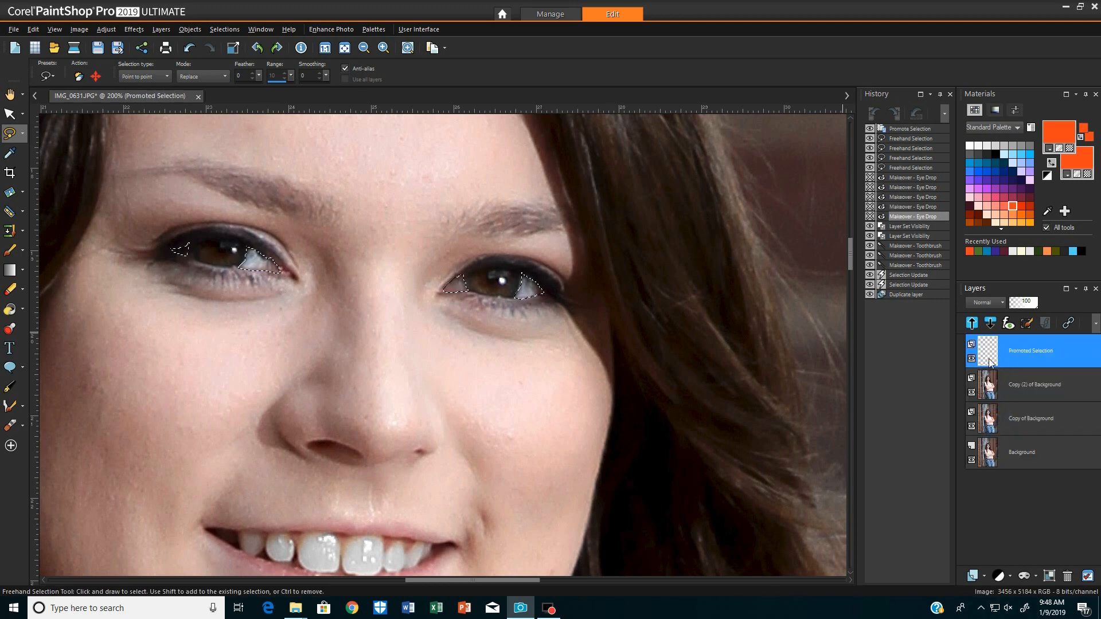
Flood-fill all four selected eye-white areas on the promoted layer with light grey (R 235, G 235, B 235)
{"action": "mouse_move", "coordinate": [985, 350]}
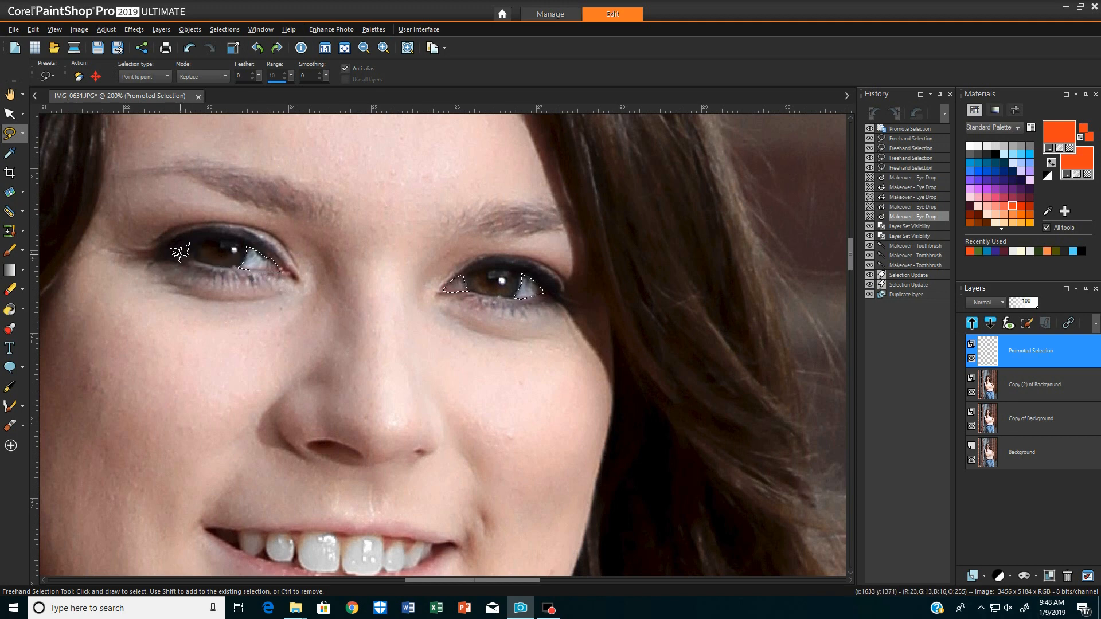
{"action": "left_click", "coordinate": [23, 310]}
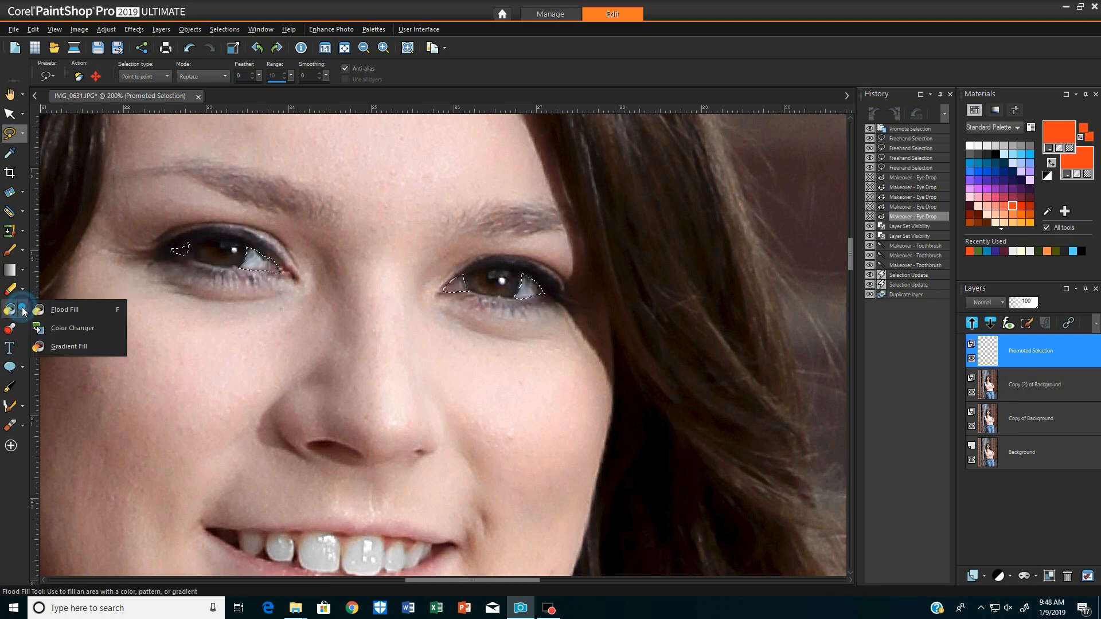
{"action": "left_click", "coordinate": [64, 311]}
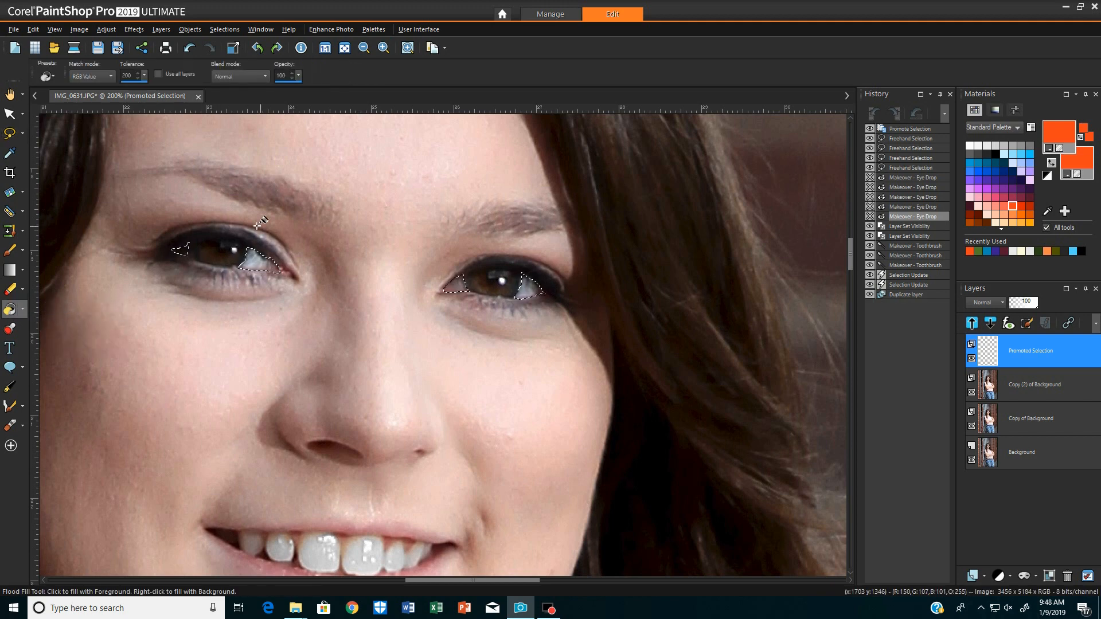
{"action": "left_click", "coordinate": [1015, 252]}
{"action": "right_click", "coordinate": [1015, 251]}
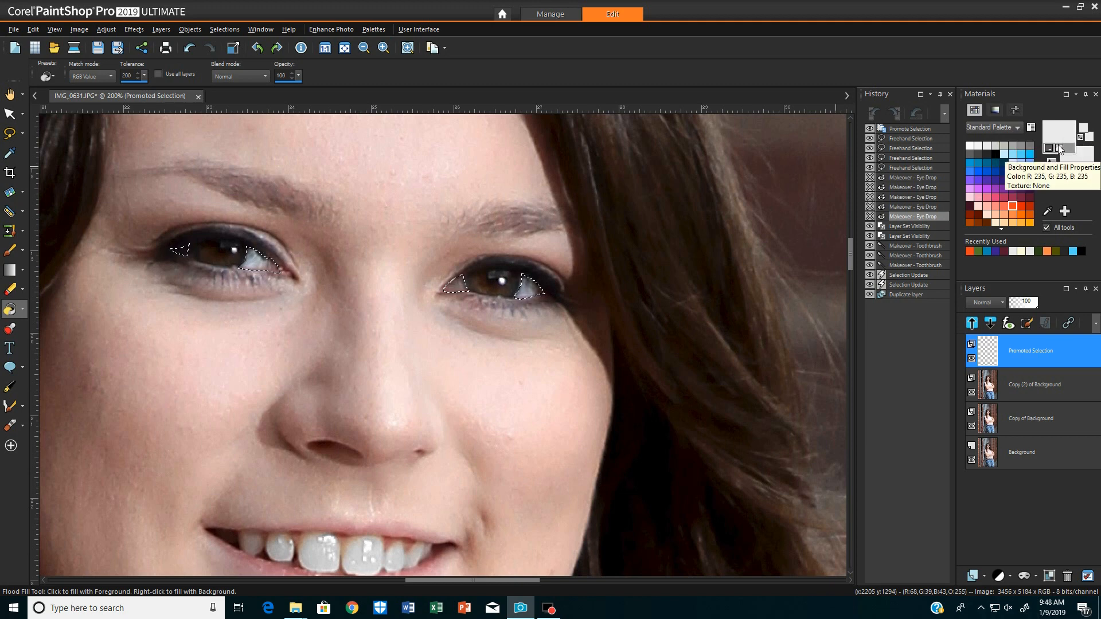
{"action": "left_click", "coordinate": [531, 284]}
{"action": "left_click", "coordinate": [458, 282]}
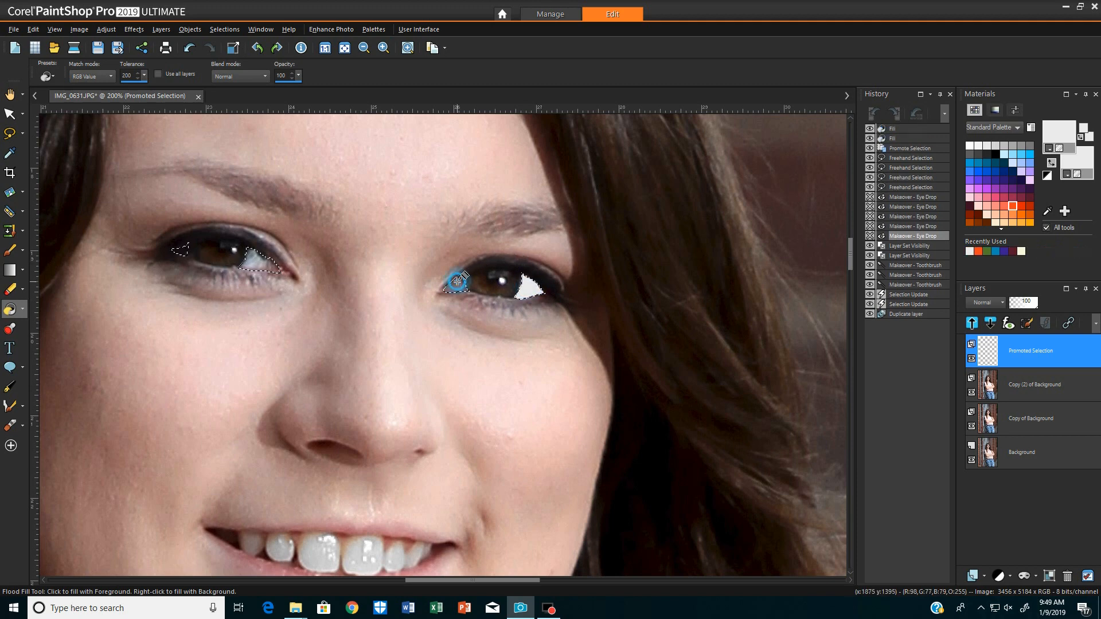
{"action": "left_click", "coordinate": [261, 263]}
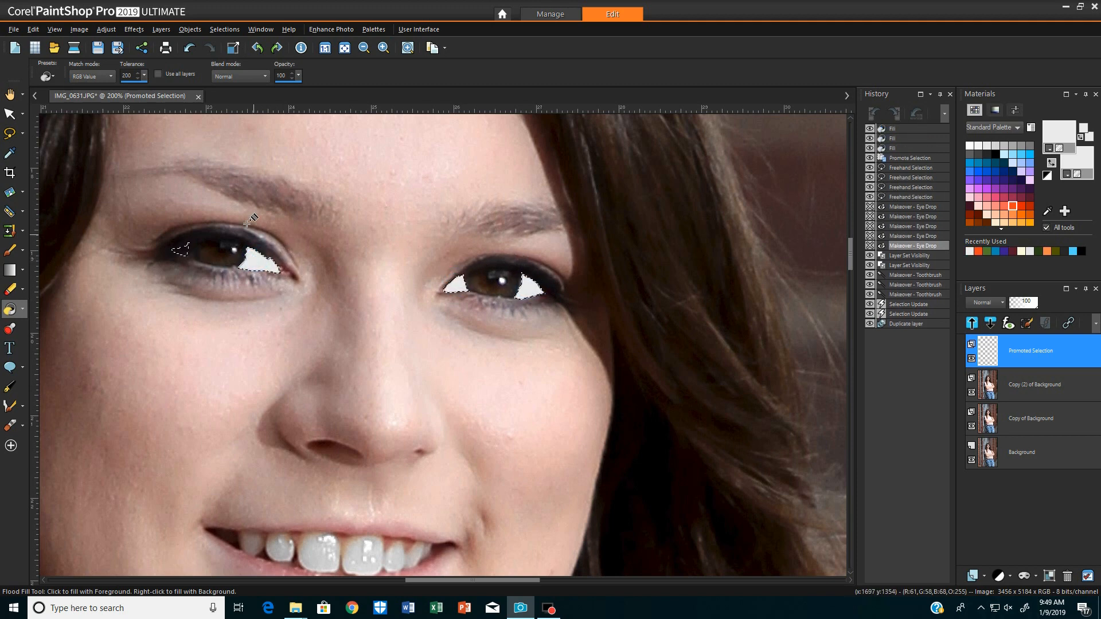
{"action": "left_click", "coordinate": [183, 249]}
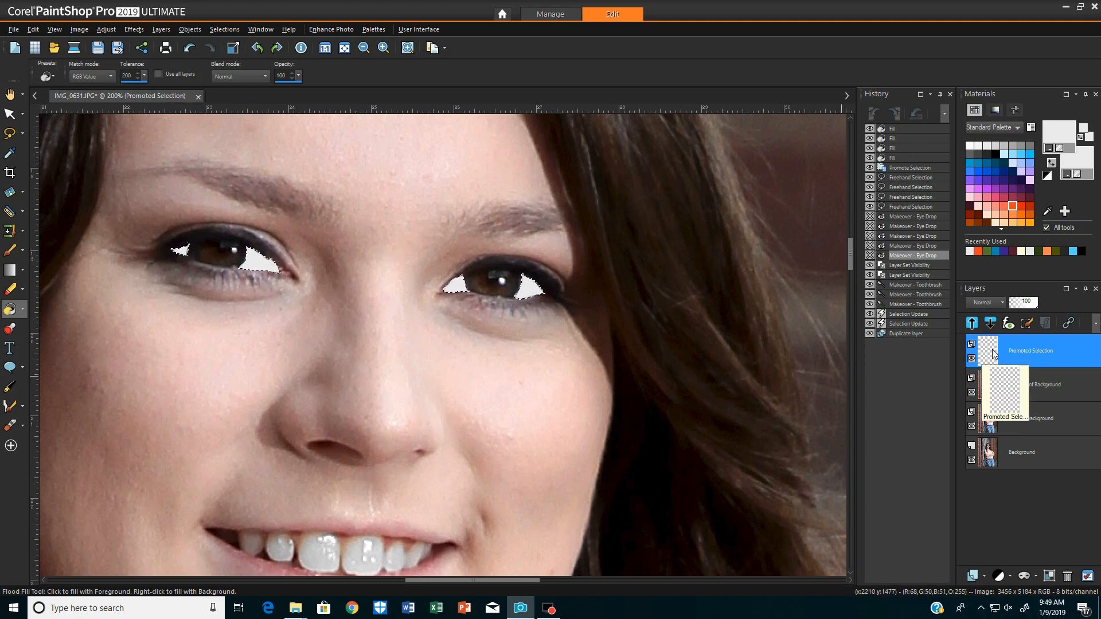
Clear the selection and lower the promoted eye-white layer's opacity to 30
{"action": "left_click", "coordinate": [219, 29]}
{"action": "left_click", "coordinate": [238, 62]}
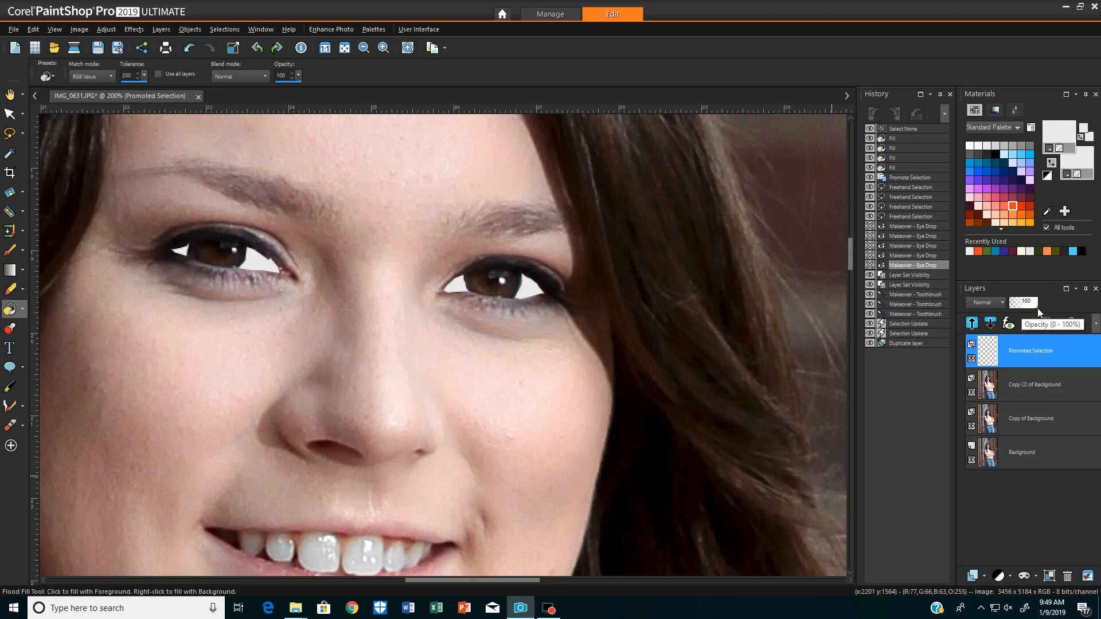
{"action": "left_click_drag", "start_coordinate": [1037, 308], "coordinate": [1020, 308]}
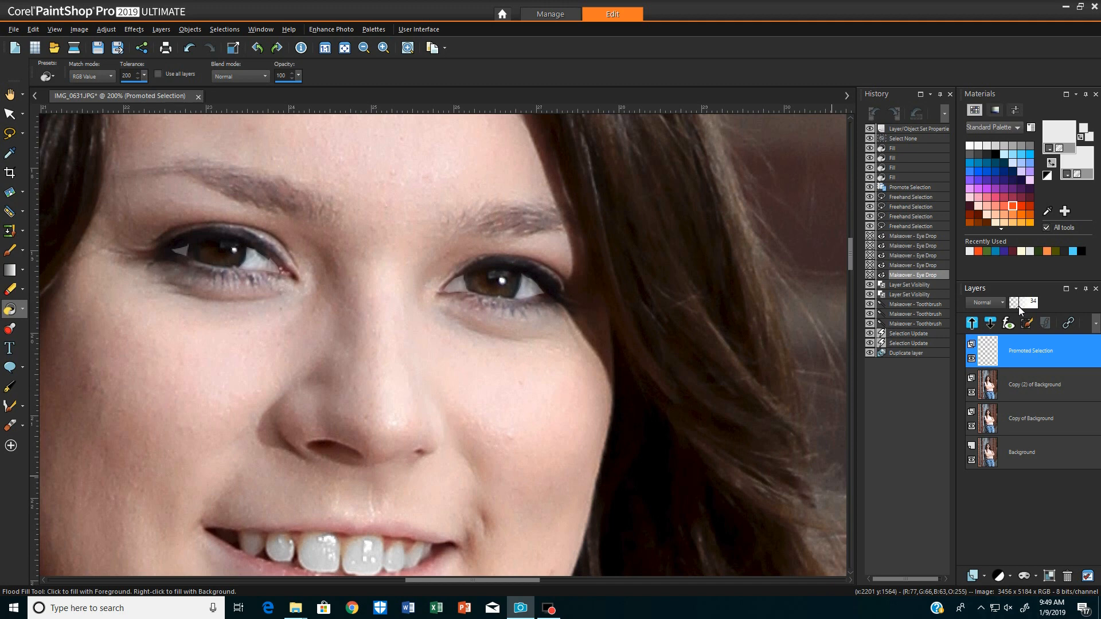
{"action": "mouse_move", "coordinate": [1018, 306]}
{"action": "left_mouse_down"}
{"action": "mouse_move", "coordinate": [1054, 306]}
{"action": "mouse_move", "coordinate": [1018, 306]}
{"action": "left_mouse_up"}
{"action": "mouse_move", "coordinate": [1018, 307]}
{"action": "left_mouse_down"}
{"action": "mouse_move", "coordinate": [1008, 310]}
{"action": "mouse_move", "coordinate": [1018, 309]}
{"action": "left_mouse_up"}
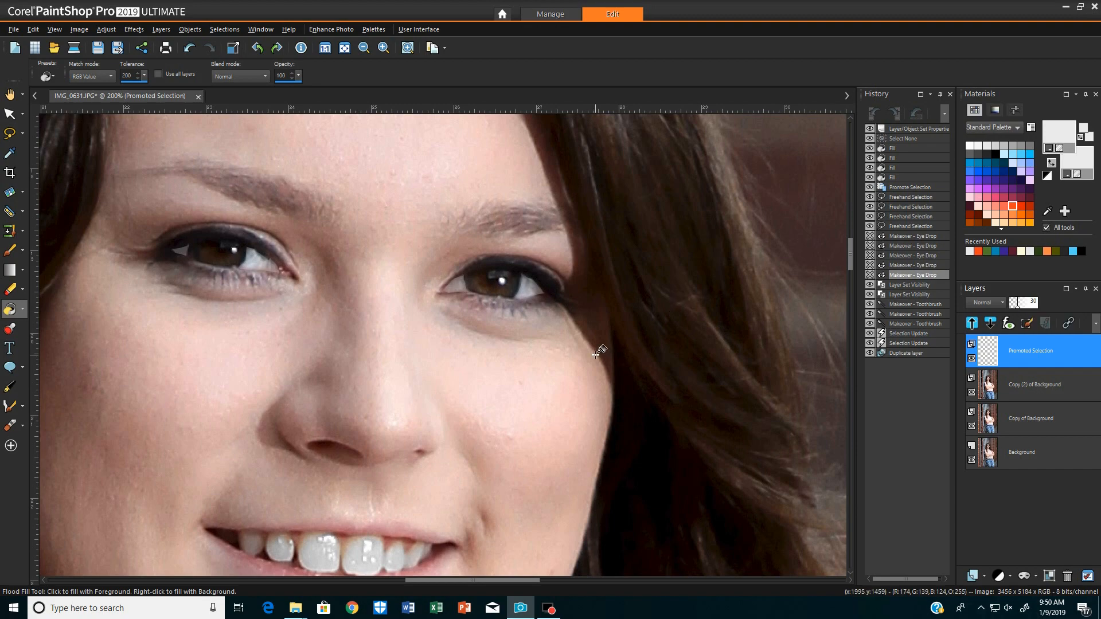
Compare the portrait with the promoted eye-white layer hidden and shown, and examine the whole photo
{"action": "scroll", "coordinate": [597, 353], "scroll_direction": "down", "scroll_amount": 2}
{"action": "scroll", "coordinate": [596, 353], "scroll_direction": "down", "scroll_amount": 2}
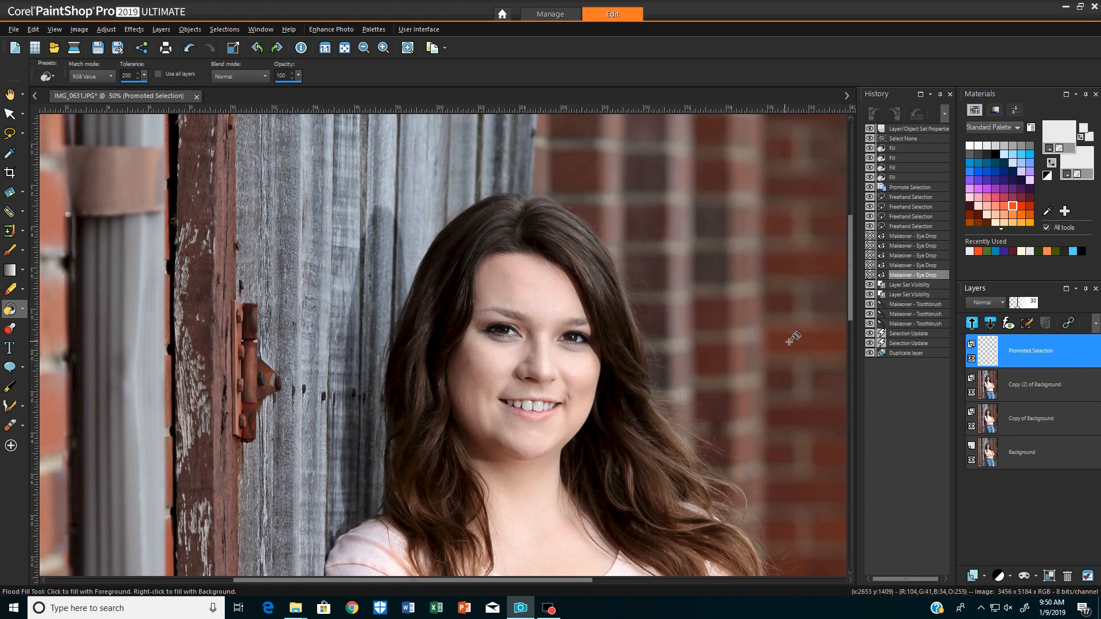
{"action": "left_click", "coordinate": [971, 359]}
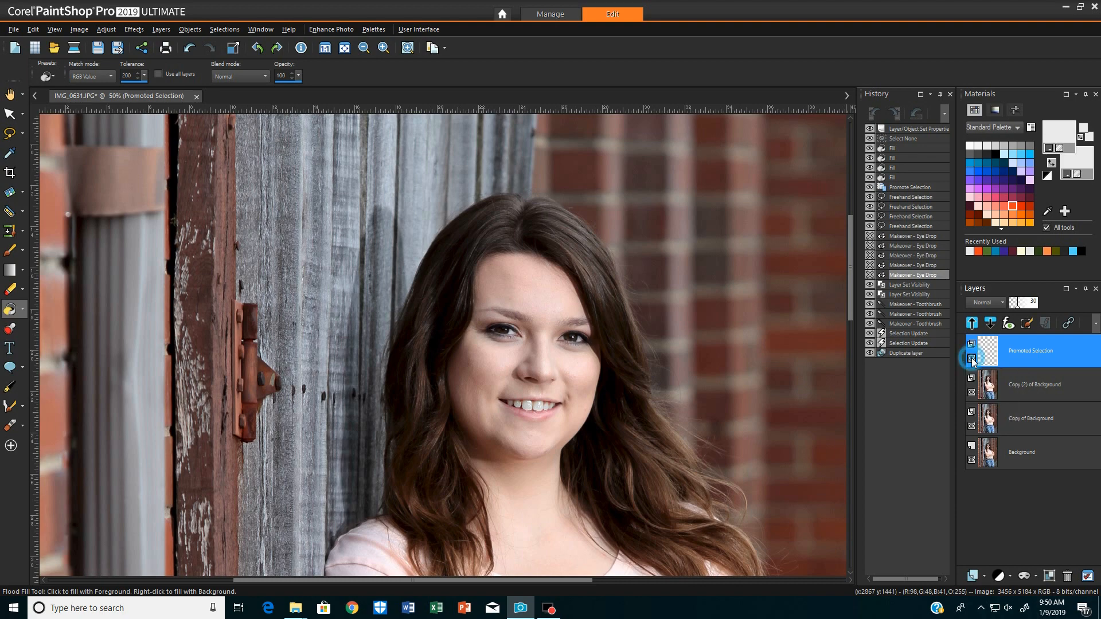
{"action": "left_click", "coordinate": [972, 360]}
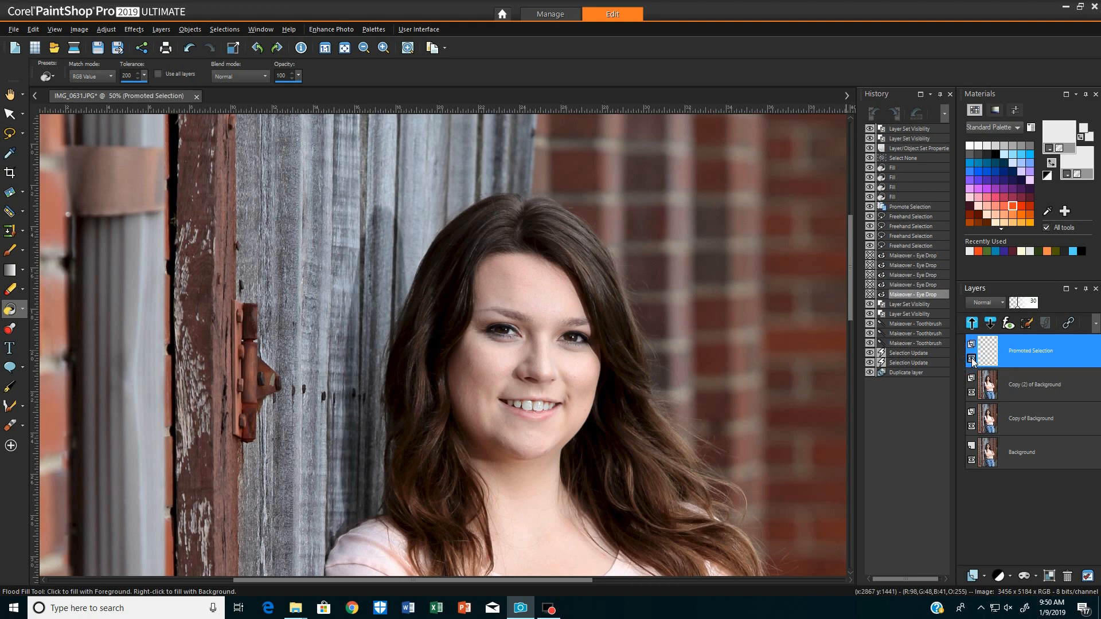
{"action": "left_click", "coordinate": [973, 360]}
{"action": "left_click", "coordinate": [972, 359]}
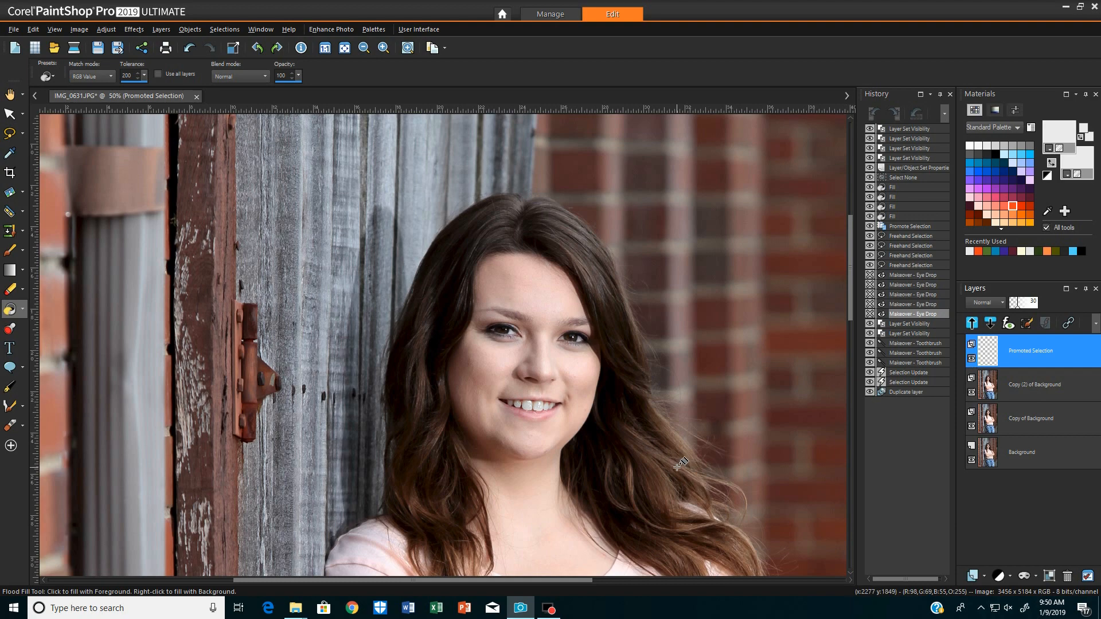
{"action": "scroll", "coordinate": [687, 452], "scroll_direction": "down", "scroll_amount": 4}
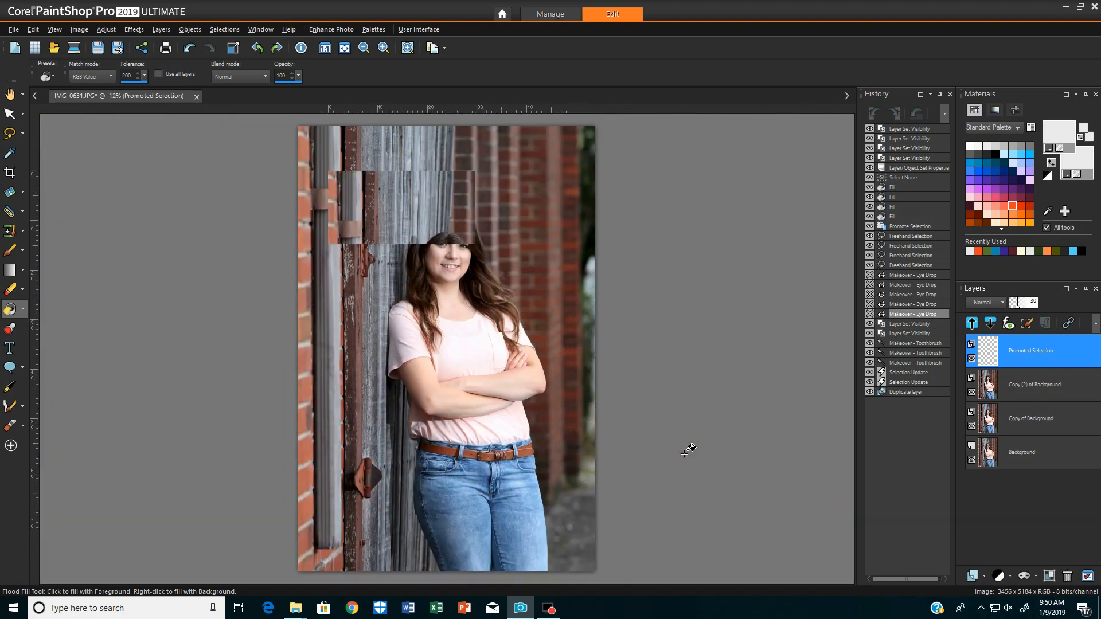
{"action": "scroll", "coordinate": [687, 452], "scroll_direction": "down", "scroll_amount": 1}
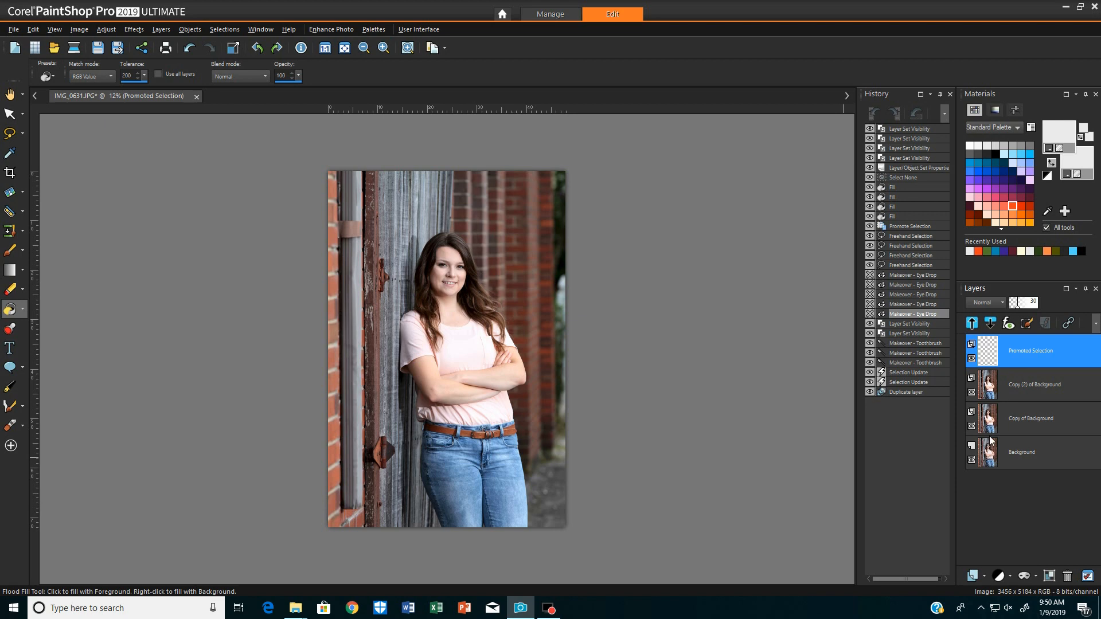
Merge the promoted eye-white layer down into Copy (2) of Background
{"action": "mouse_move", "coordinate": [999, 363]}
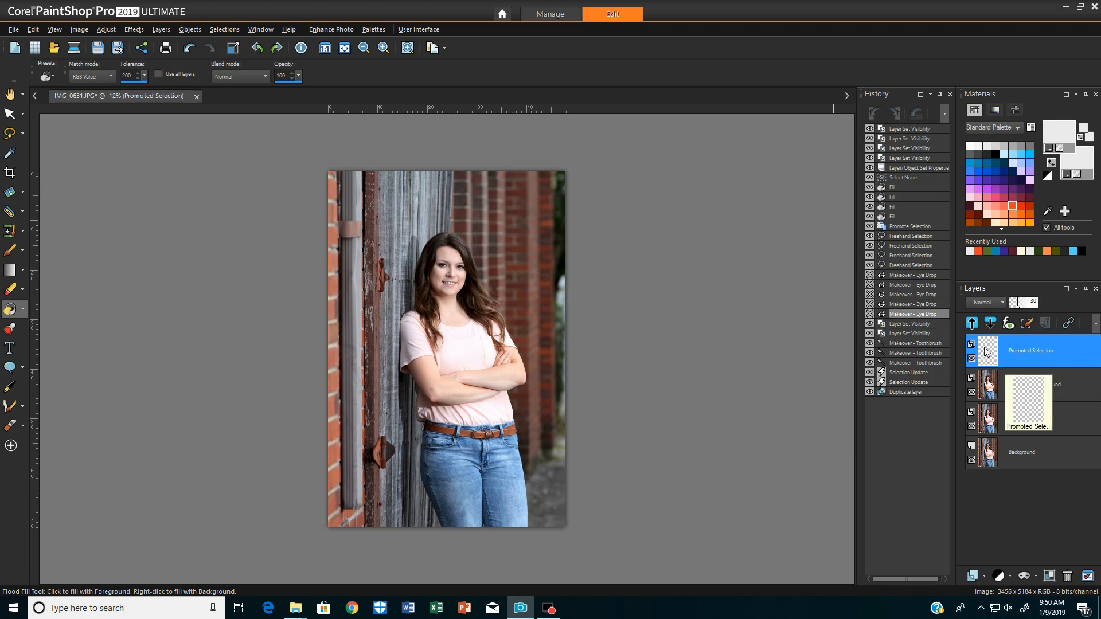
{"action": "mouse_move", "coordinate": [988, 385]}
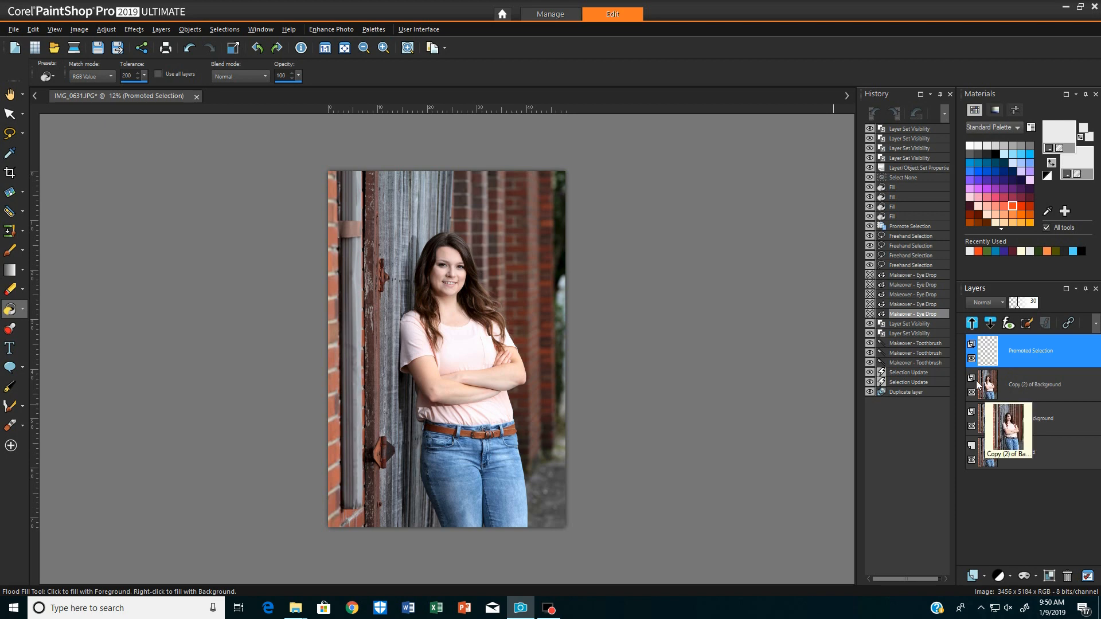
{"action": "right_click", "coordinate": [991, 352]}
{"action": "mouse_move", "coordinate": [970, 484]}
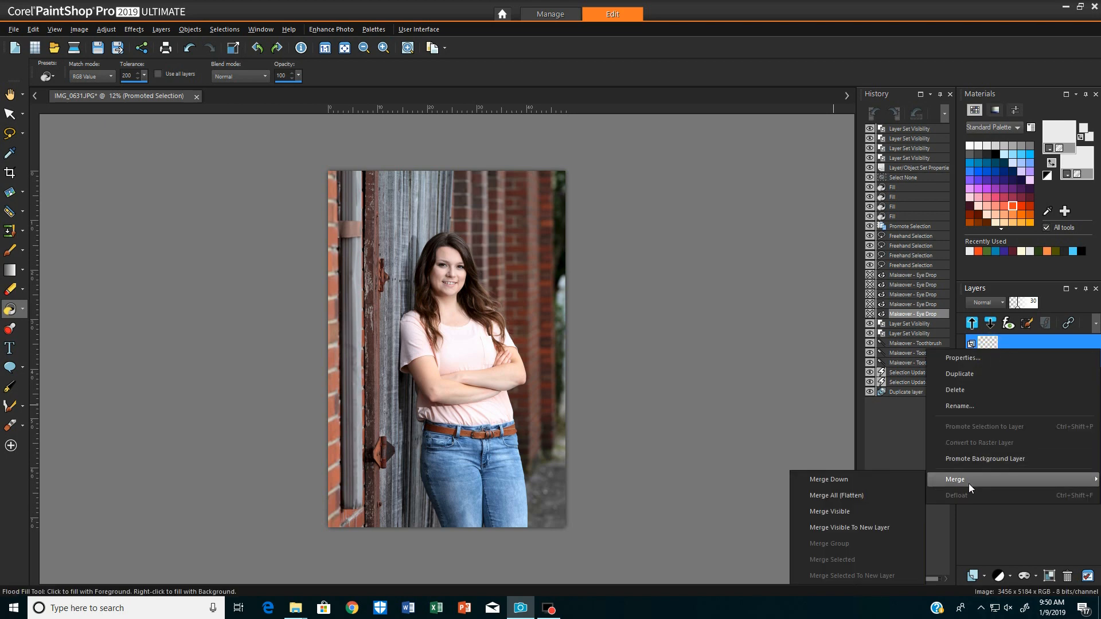
{"action": "left_click", "coordinate": [842, 481]}
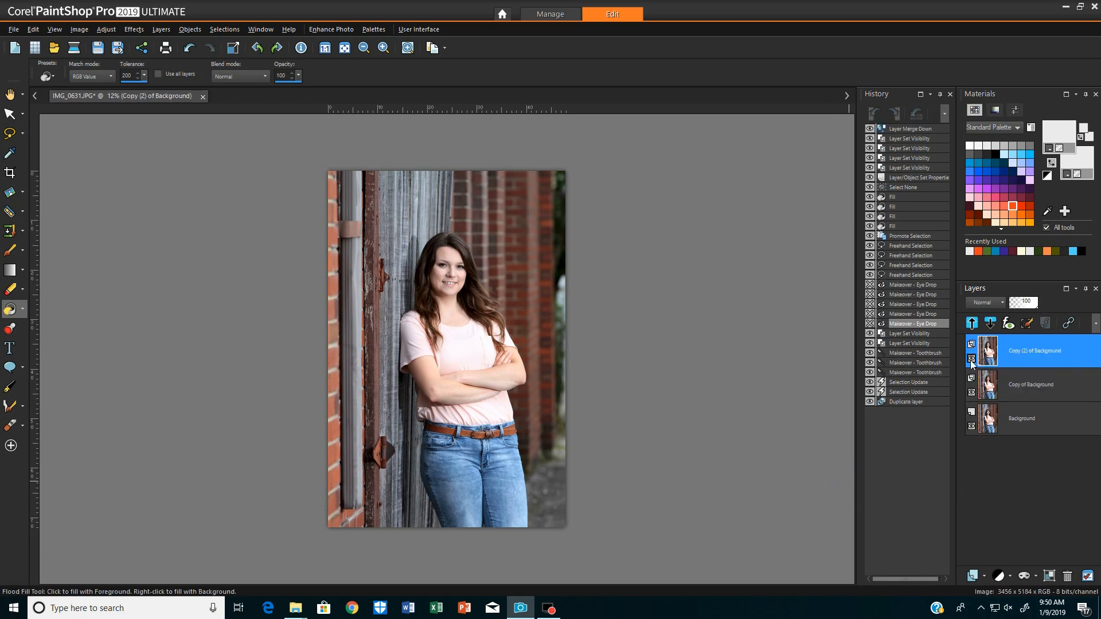
Duplicate the merged Copy (2) of Background layer, and duplicate the resulting copy once more
{"action": "mouse_move", "coordinate": [989, 352]}
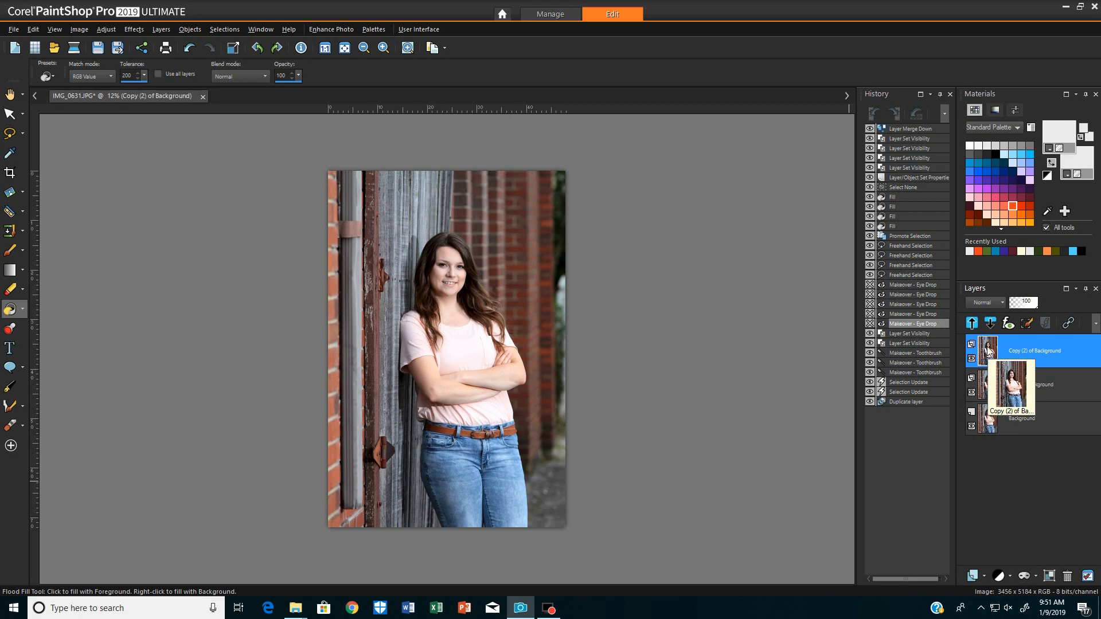
{"action": "right_click", "coordinate": [988, 350]}
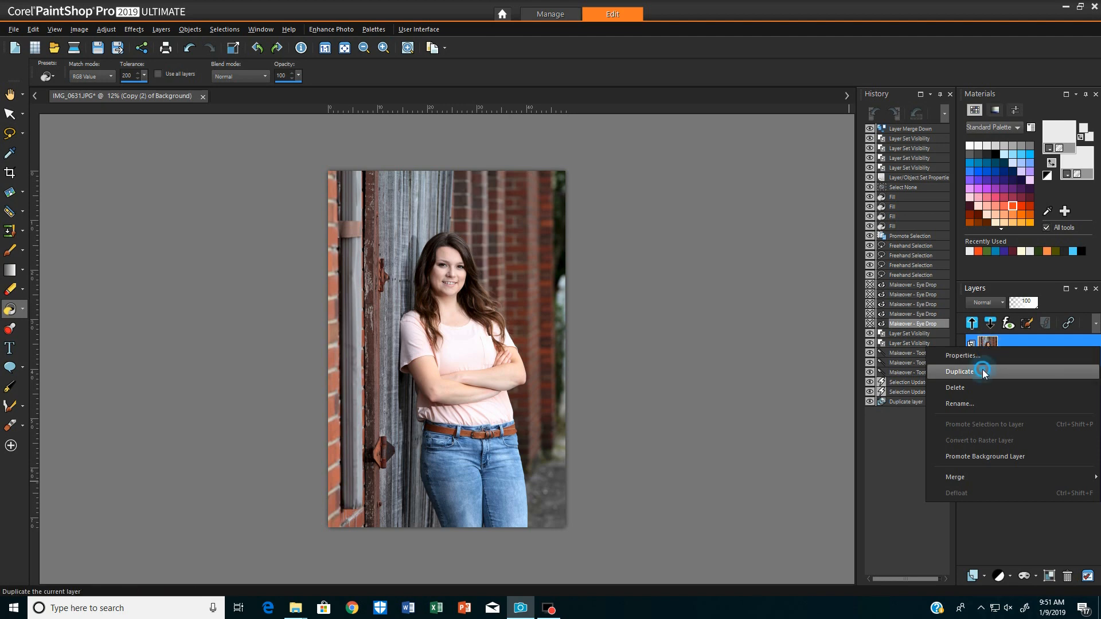
{"action": "left_click", "coordinate": [982, 358]}
{"action": "mouse_move", "coordinate": [983, 374]}
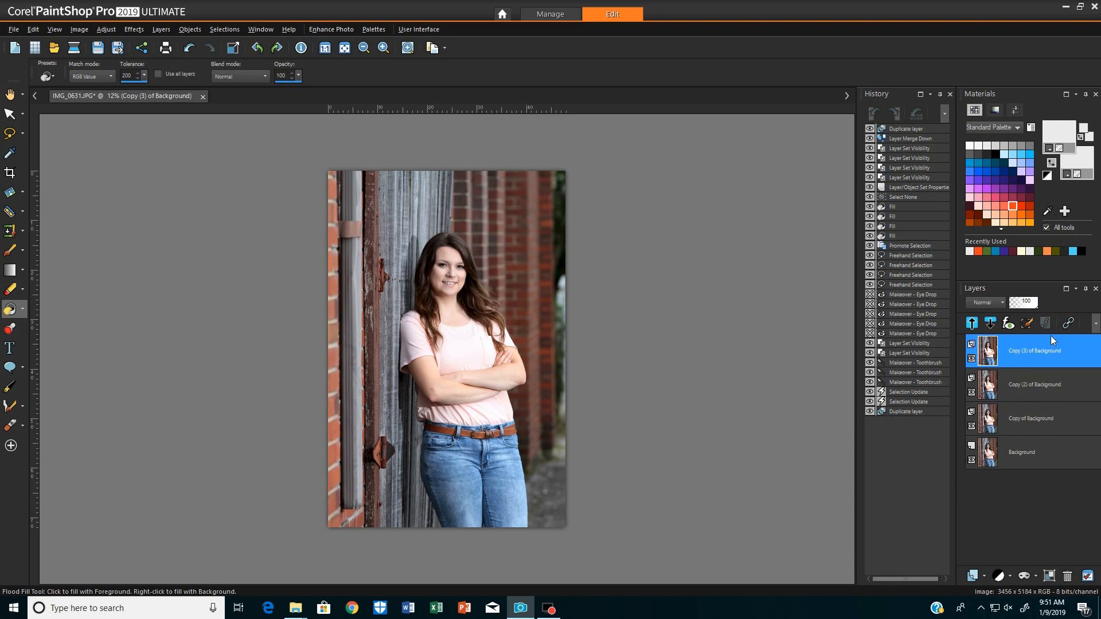
{"action": "right_click", "coordinate": [991, 349]}
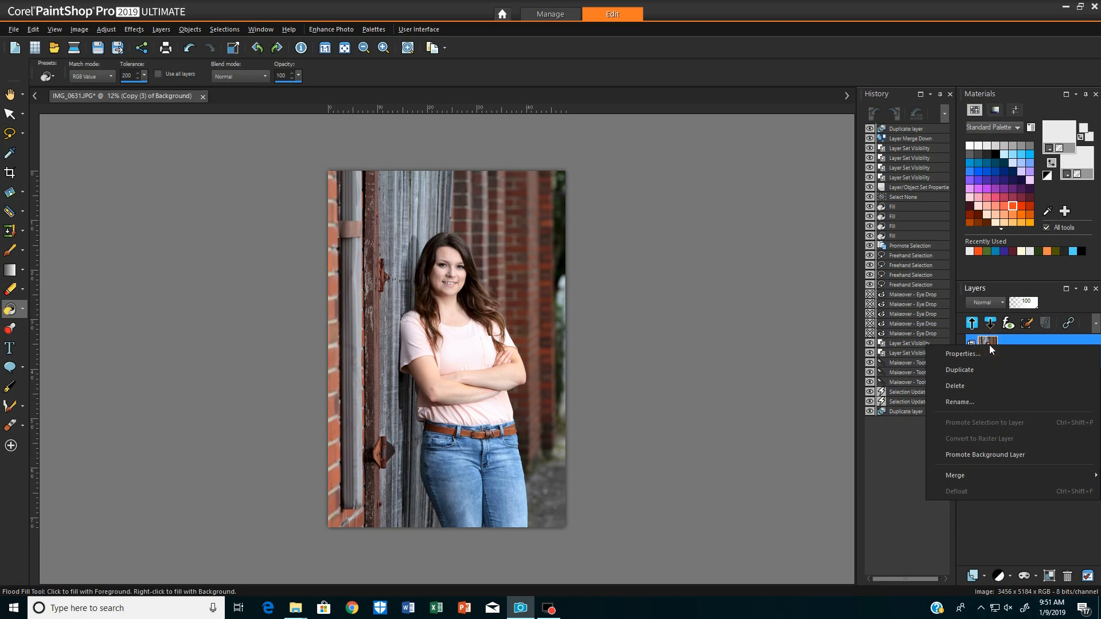
{"action": "left_click", "coordinate": [979, 374]}
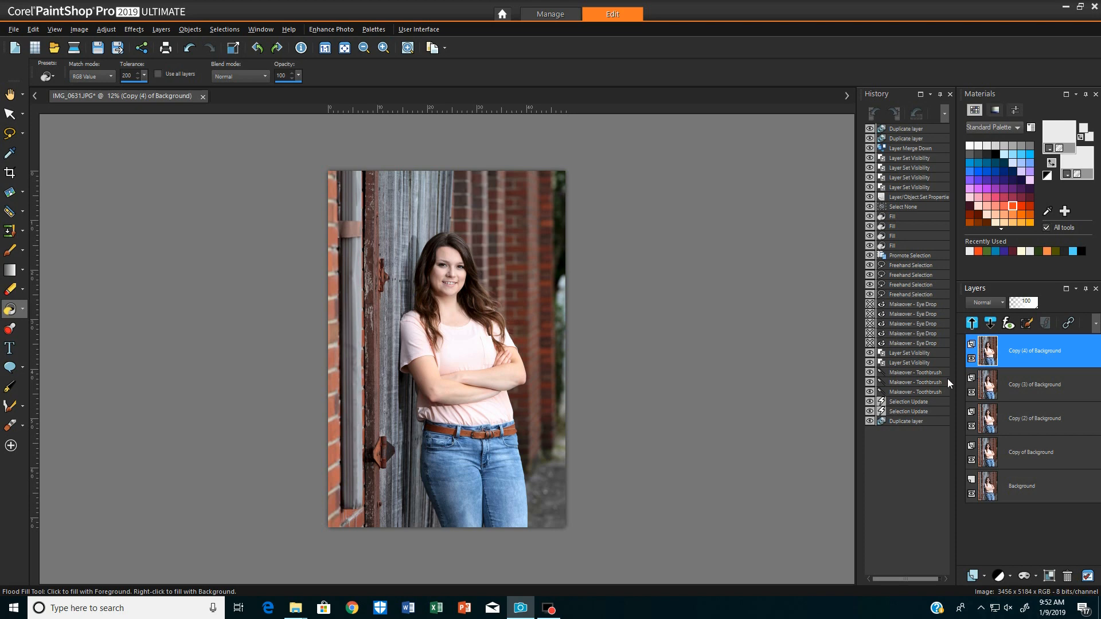
Start a Vignette on Copy (4) of Background with a freehand focus area, setting Dark/Light to -62, Blur to 85 and Feather edge to 65
{"action": "mouse_move", "coordinate": [989, 355]}
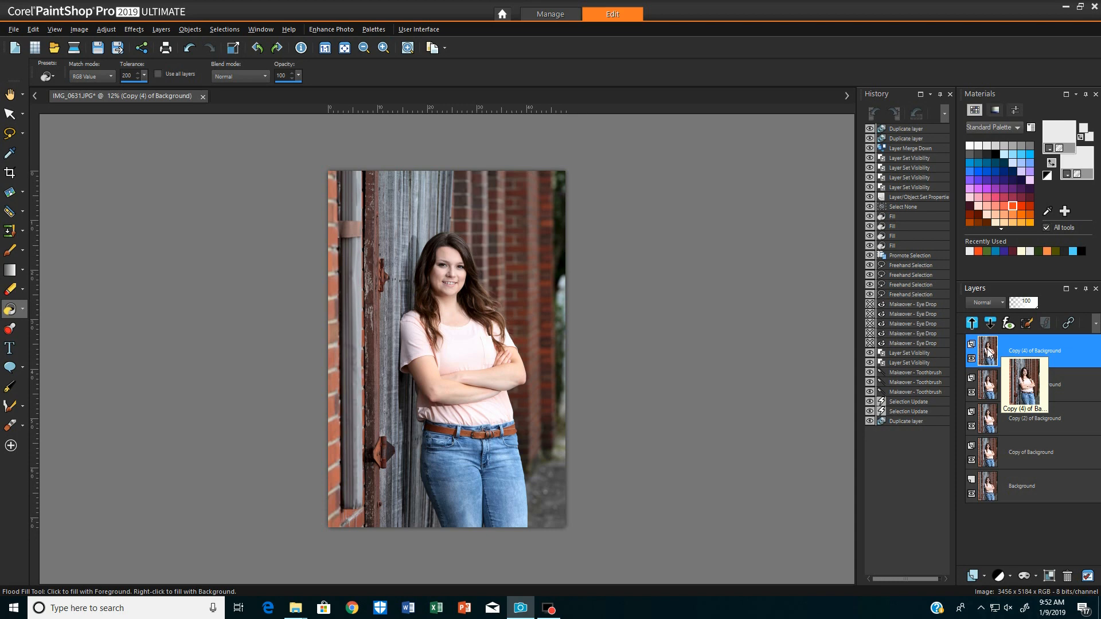
{"action": "left_click", "coordinate": [134, 29]}
{"action": "mouse_move", "coordinate": [172, 66]}
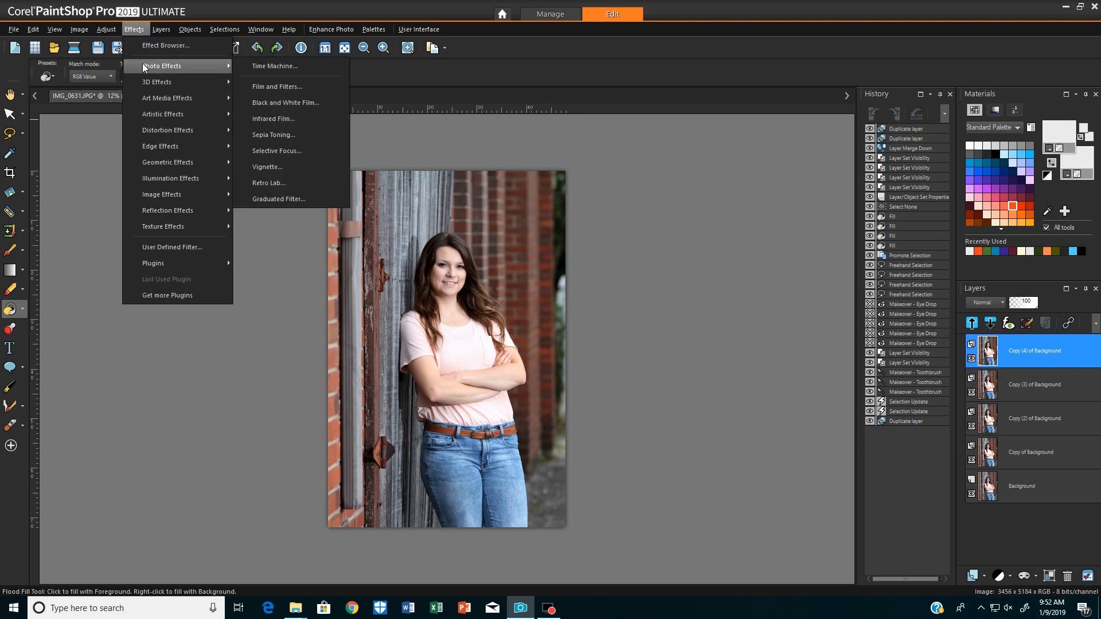
{"action": "left_click", "coordinate": [278, 167]}
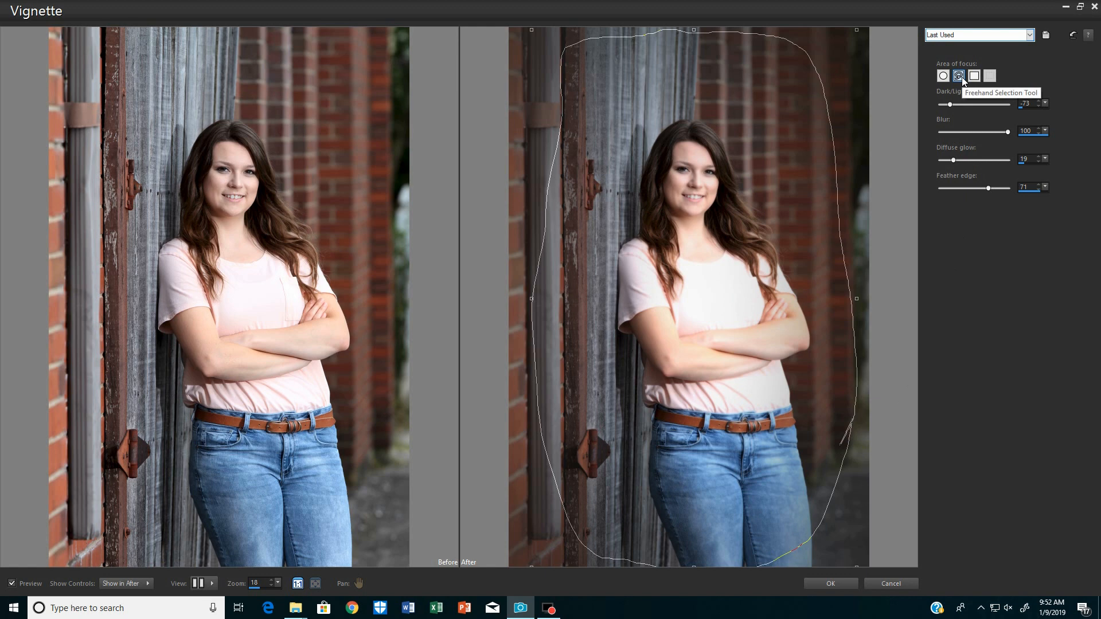
{"action": "mouse_move", "coordinate": [950, 105]}
{"action": "left_mouse_down"}
{"action": "mouse_move", "coordinate": [992, 108]}
{"action": "mouse_move", "coordinate": [958, 106]}
{"action": "left_mouse_up"}
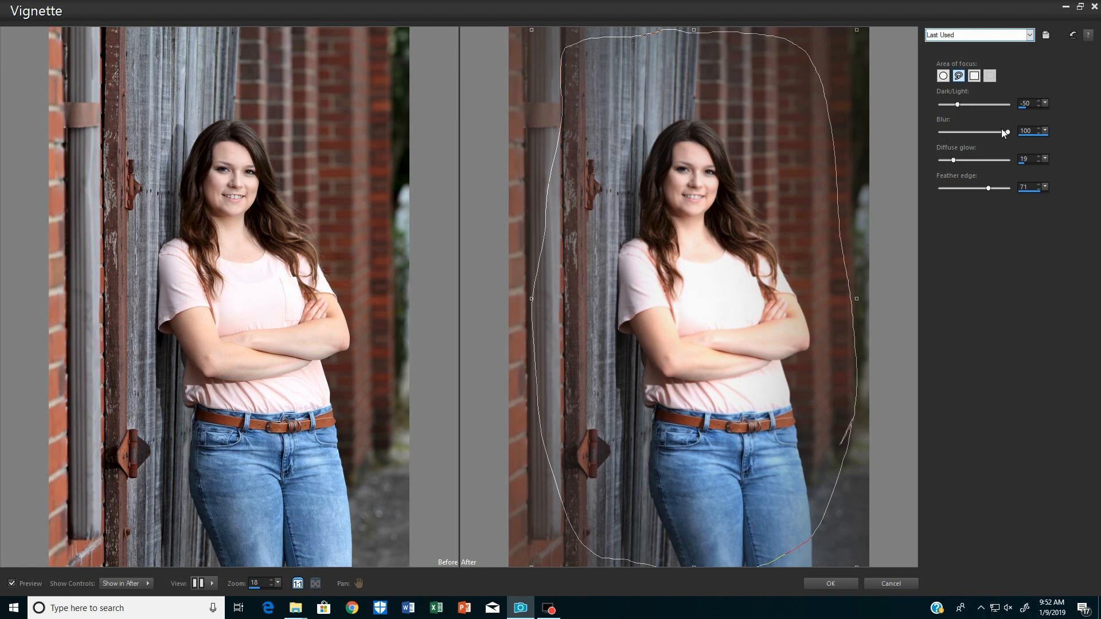
{"action": "left_click_drag", "start_coordinate": [1009, 135], "coordinate": [1004, 135]}
{"action": "left_click_drag", "start_coordinate": [989, 187], "coordinate": [985, 187]}
{"action": "left_click_drag", "start_coordinate": [958, 108], "coordinate": [954, 107]}
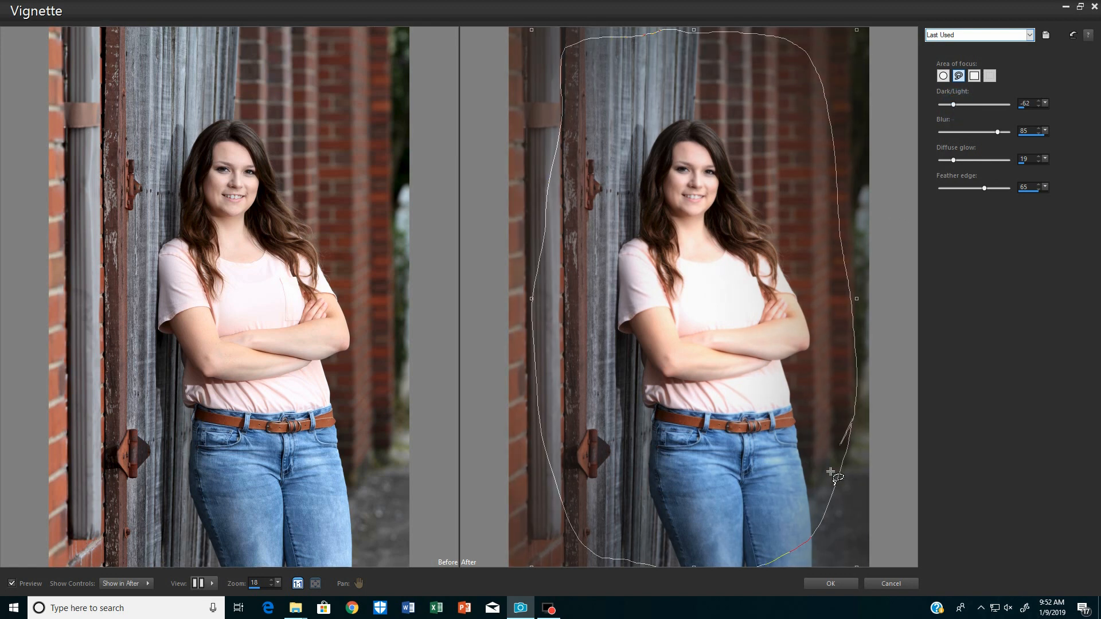
Redraw the freehand focus area more tightly around the woman, apply the vignette, and compare the photo with the vignette layer hidden and shown
{"action": "mouse_move", "coordinate": [817, 491]}
{"action": "left_mouse_down"}
{"action": "mouse_move", "coordinate": [837, 336]}
{"action": "mouse_move", "coordinate": [812, 170]}
{"action": "mouse_move", "coordinate": [792, 123]}
{"action": "mouse_move", "coordinate": [757, 94]}
{"action": "mouse_move", "coordinate": [703, 69]}
{"action": "mouse_move", "coordinate": [652, 73]}
{"action": "mouse_move", "coordinate": [602, 129]}
{"action": "mouse_move", "coordinate": [561, 243]}
{"action": "mouse_move", "coordinate": [544, 424]}
{"action": "mouse_move", "coordinate": [557, 485]}
{"action": "mouse_move", "coordinate": [634, 546]}
{"action": "mouse_move", "coordinate": [711, 568]}
{"action": "mouse_move", "coordinate": [765, 553]}
{"action": "mouse_move", "coordinate": [812, 510]}
{"action": "left_mouse_up"}
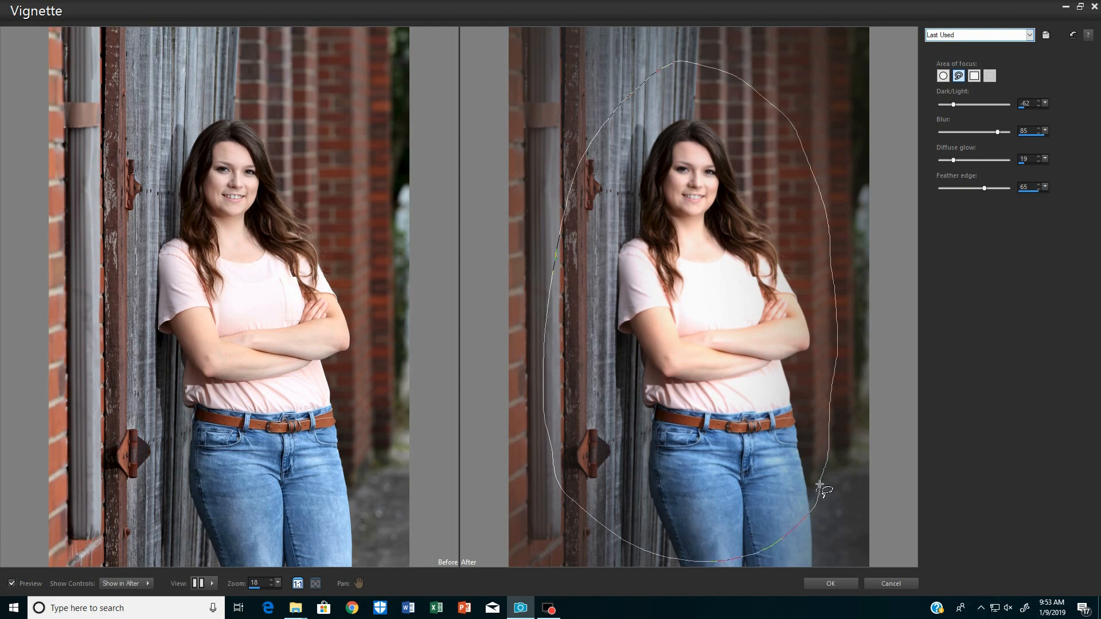
{"action": "left_click", "coordinate": [830, 583]}
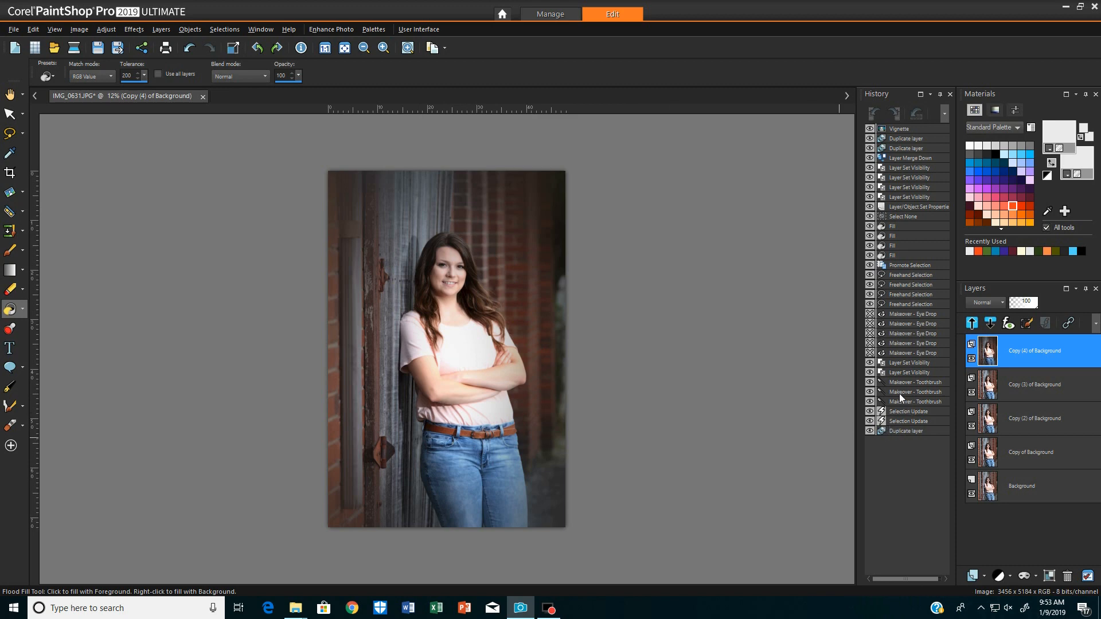
{"action": "left_click", "coordinate": [972, 357]}
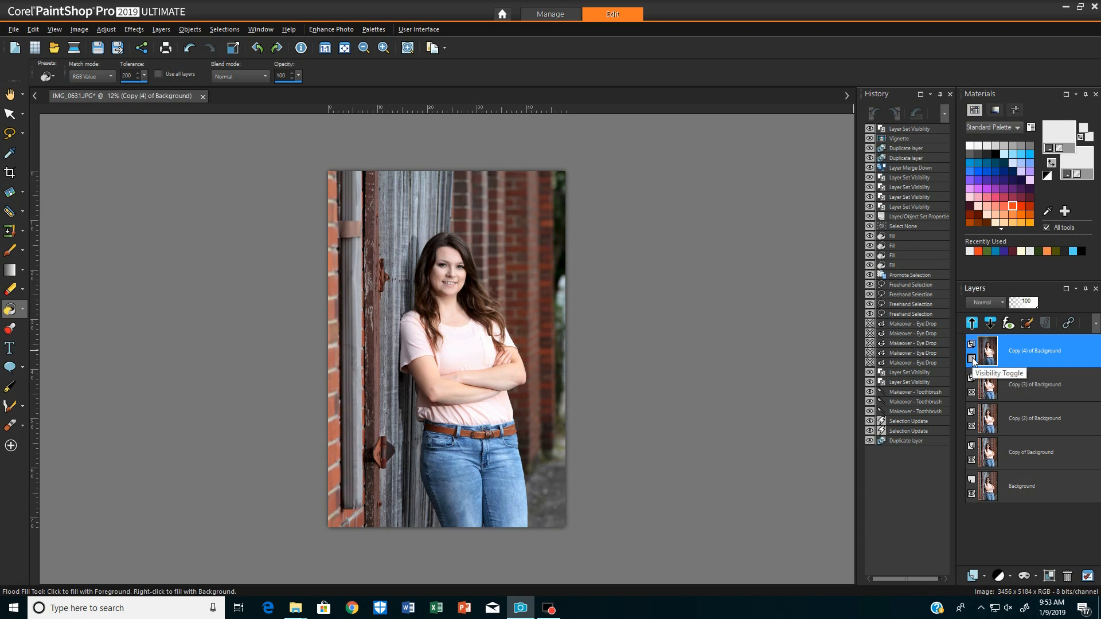
{"action": "left_click", "coordinate": [972, 359]}
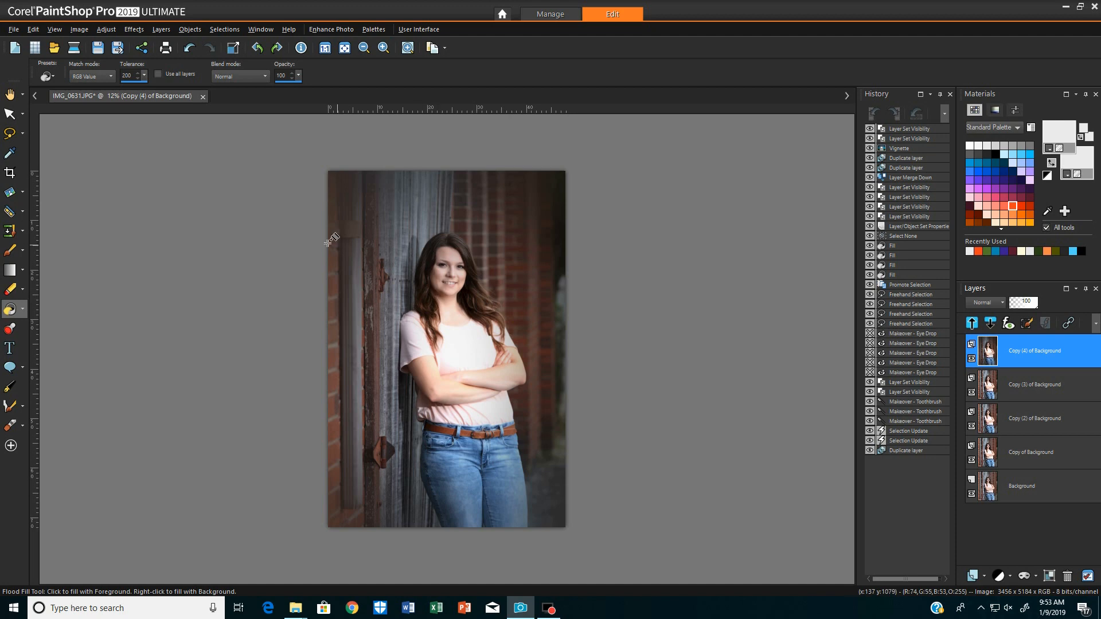
Set up the Eraser with a brush size of 1140 and a reduced opacity
{"action": "left_click", "coordinate": [23, 291]}
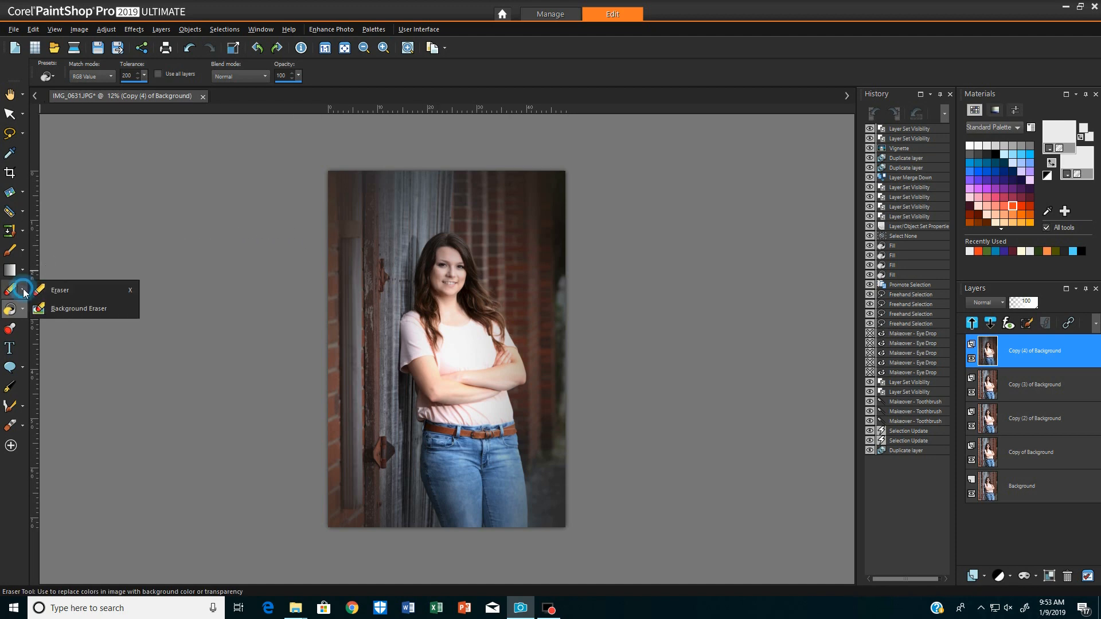
{"action": "left_click", "coordinate": [64, 288]}
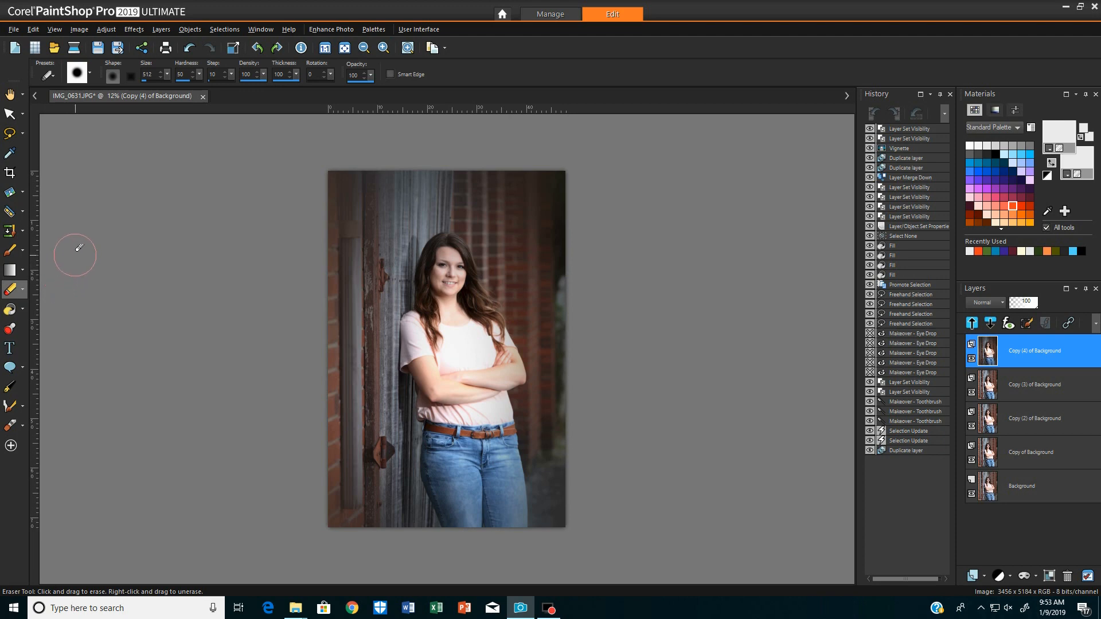
{"action": "left_click", "coordinate": [165, 74]}
{"action": "left_click_drag", "start_coordinate": [165, 75], "coordinate": [177, 84]}
{"action": "left_click", "coordinate": [370, 75]}
{"action": "left_click_drag", "start_coordinate": [370, 75], "coordinate": [354, 78]}
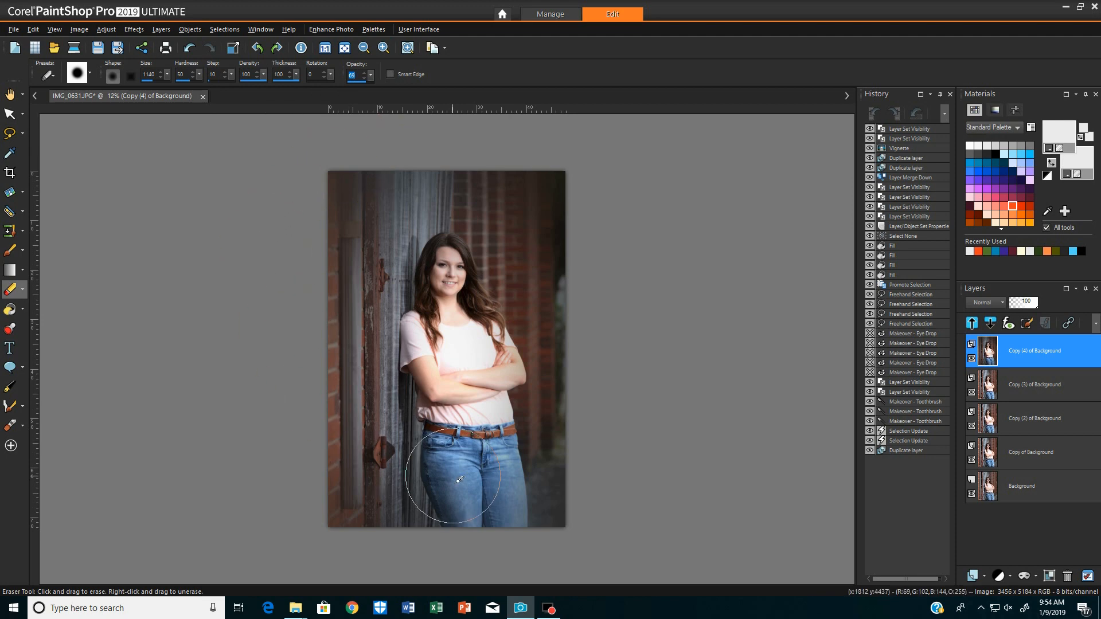
Erase the vignette on Copy (4) of Background over the woman's face, hair, arms, shirt and waist so the sharp layer beneath shows through
{"action": "mouse_move", "coordinate": [988, 388]}
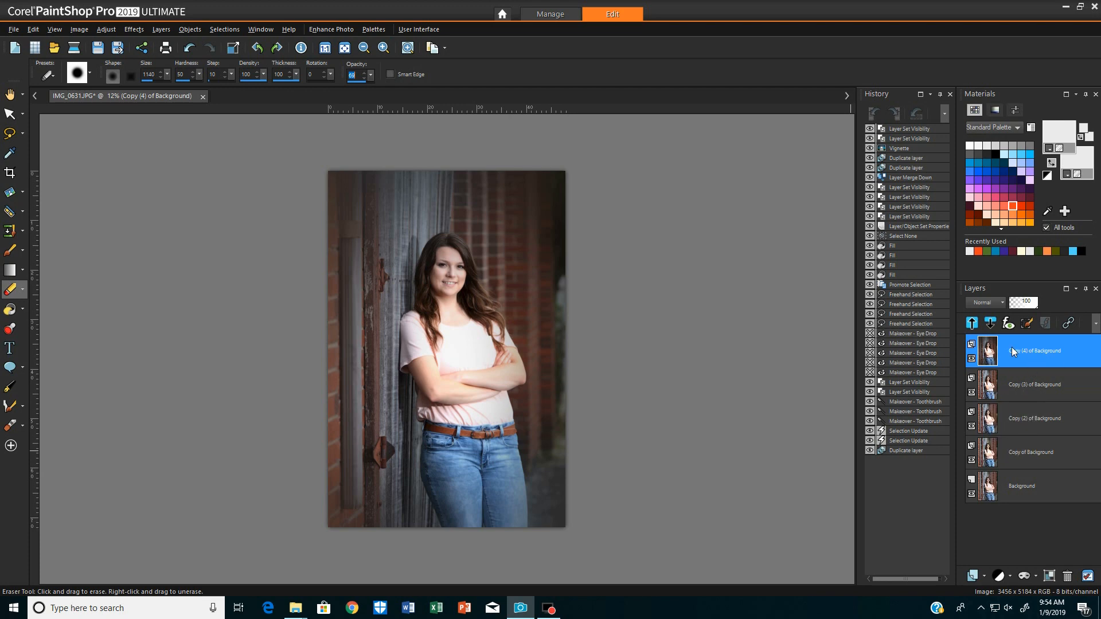
{"action": "left_click", "coordinate": [446, 268]}
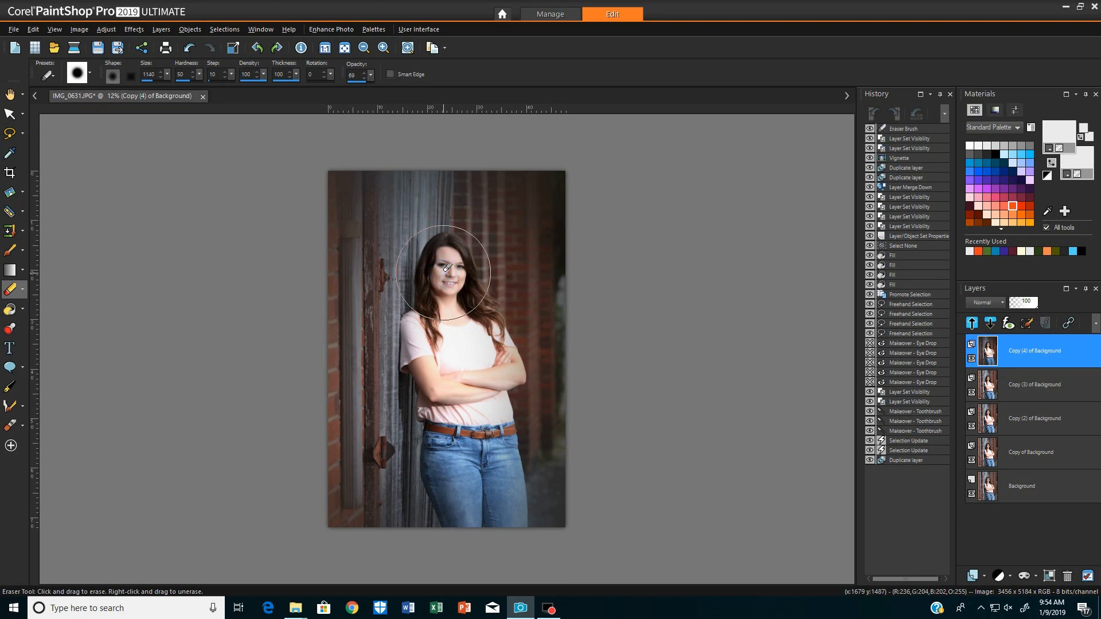
{"action": "left_click", "coordinate": [443, 273]}
{"action": "left_click", "coordinate": [439, 285]}
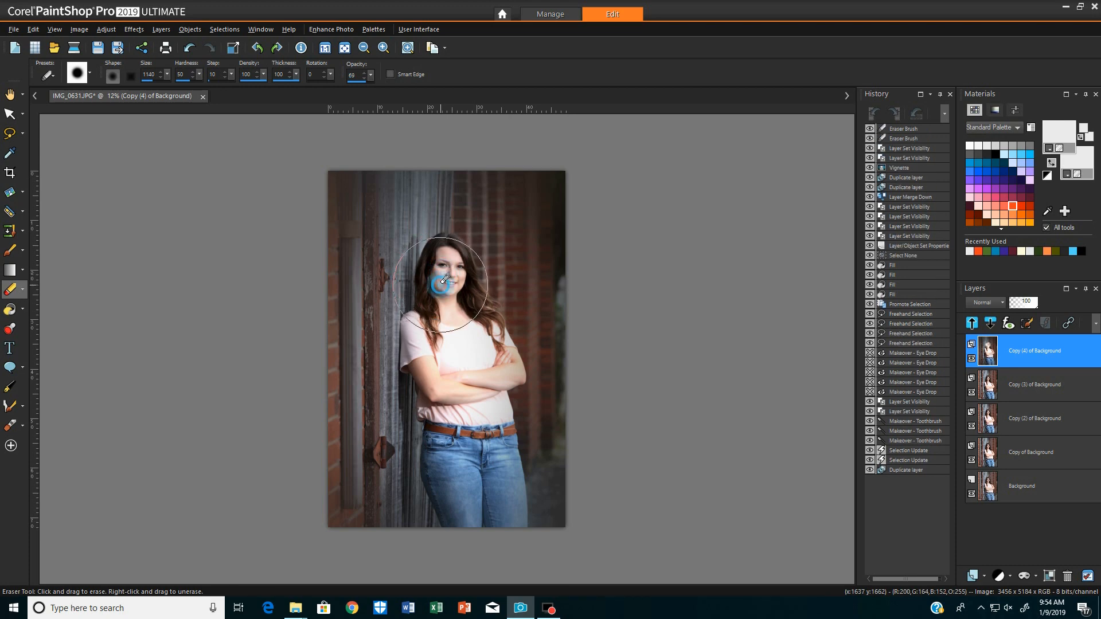
{"action": "left_click", "coordinate": [428, 321]}
{"action": "left_click", "coordinate": [427, 343]}
{"action": "left_click", "coordinate": [445, 373]}
{"action": "left_click", "coordinate": [453, 417]}
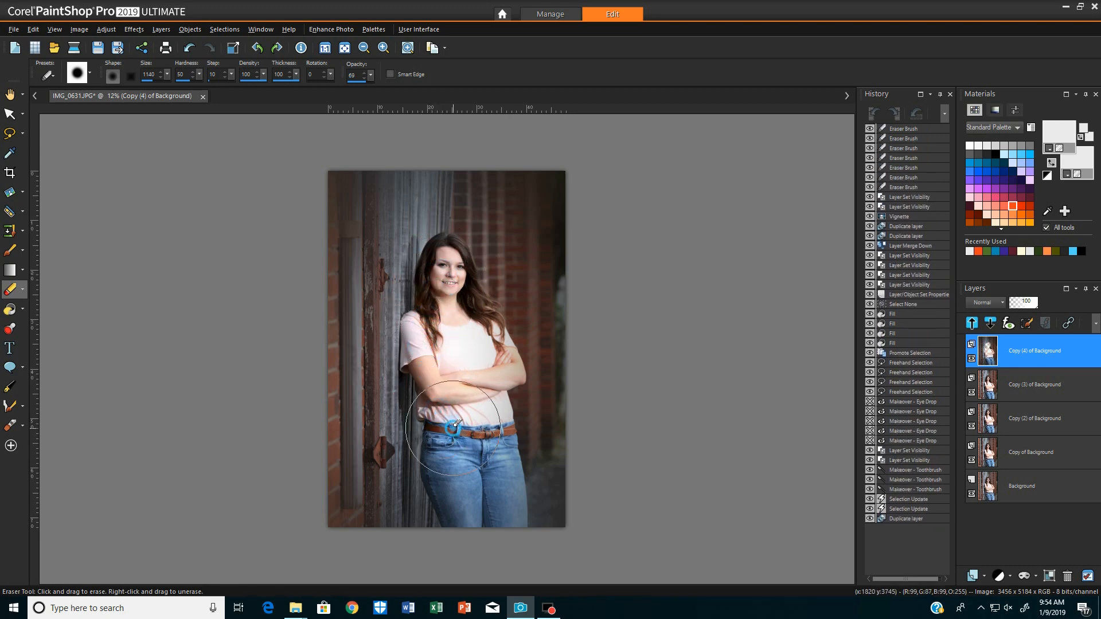
{"action": "left_click", "coordinate": [476, 431]}
{"action": "left_click", "coordinate": [494, 402]}
{"action": "left_click", "coordinate": [497, 375]}
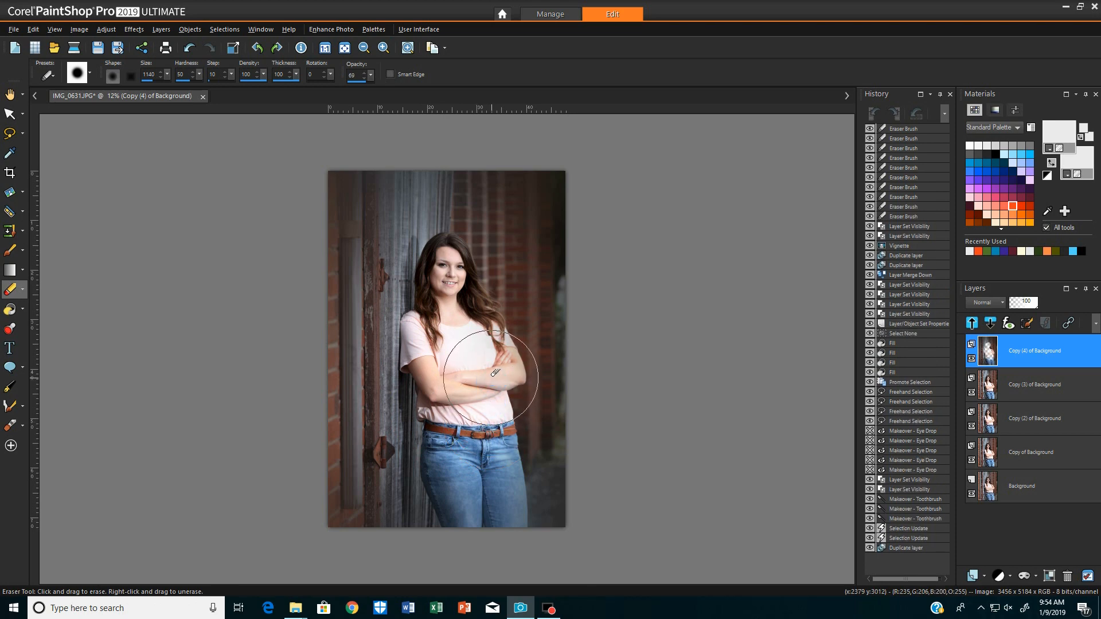
{"action": "left_click", "coordinate": [485, 350]}
{"action": "left_click", "coordinate": [467, 298]}
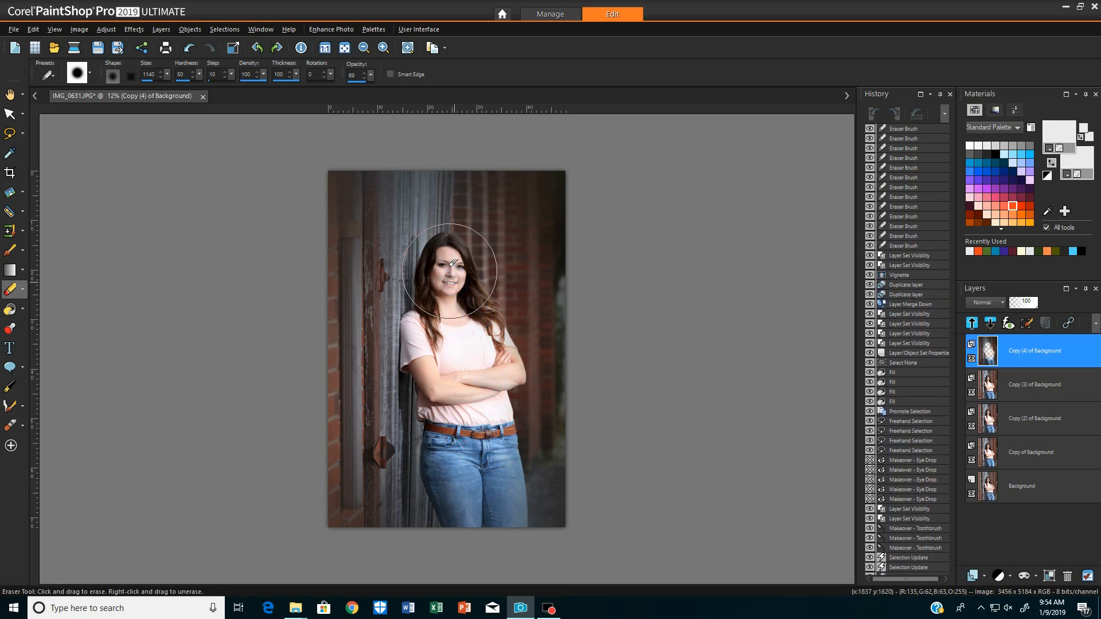
{"action": "left_click", "coordinate": [453, 259]}
{"action": "left_click", "coordinate": [459, 252]}
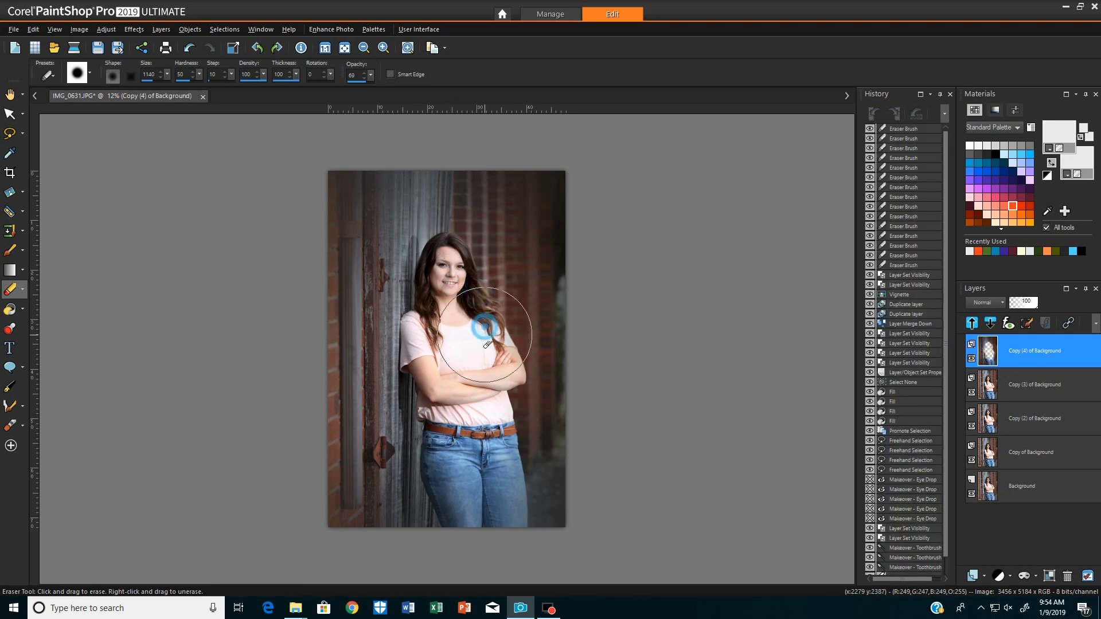
{"action": "left_click", "coordinate": [484, 376]}
{"action": "left_click", "coordinate": [480, 400]}
{"action": "left_click", "coordinate": [463, 417]}
{"action": "left_click", "coordinate": [443, 378]}
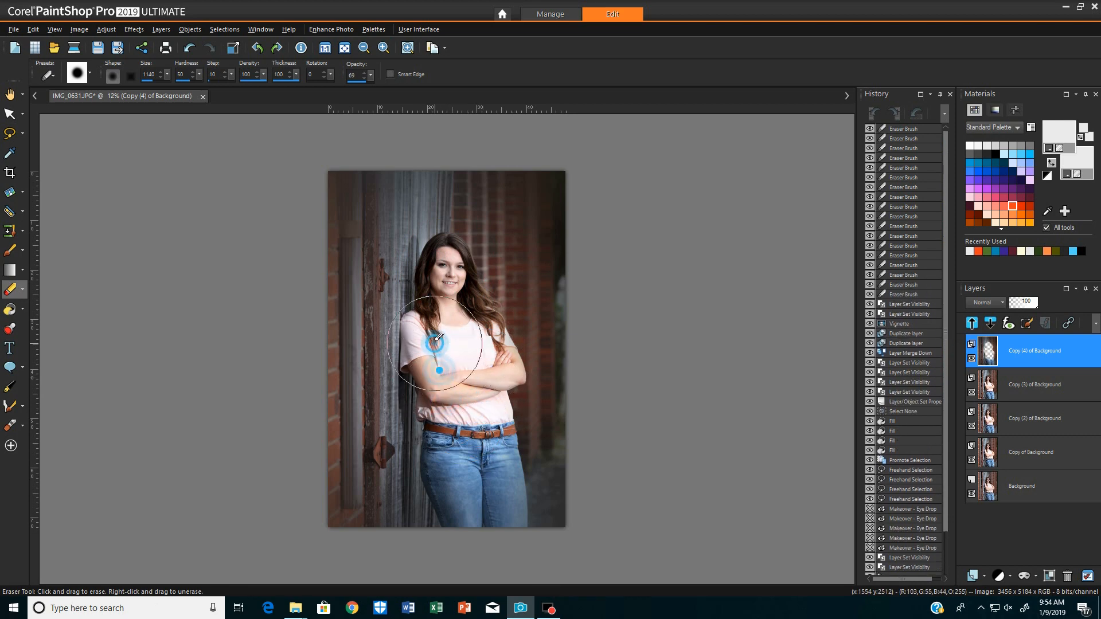
{"action": "left_click", "coordinate": [434, 328]}
{"action": "left_click", "coordinate": [437, 305]}
{"action": "left_click", "coordinate": [441, 289]}
{"action": "left_click", "coordinate": [446, 265]}
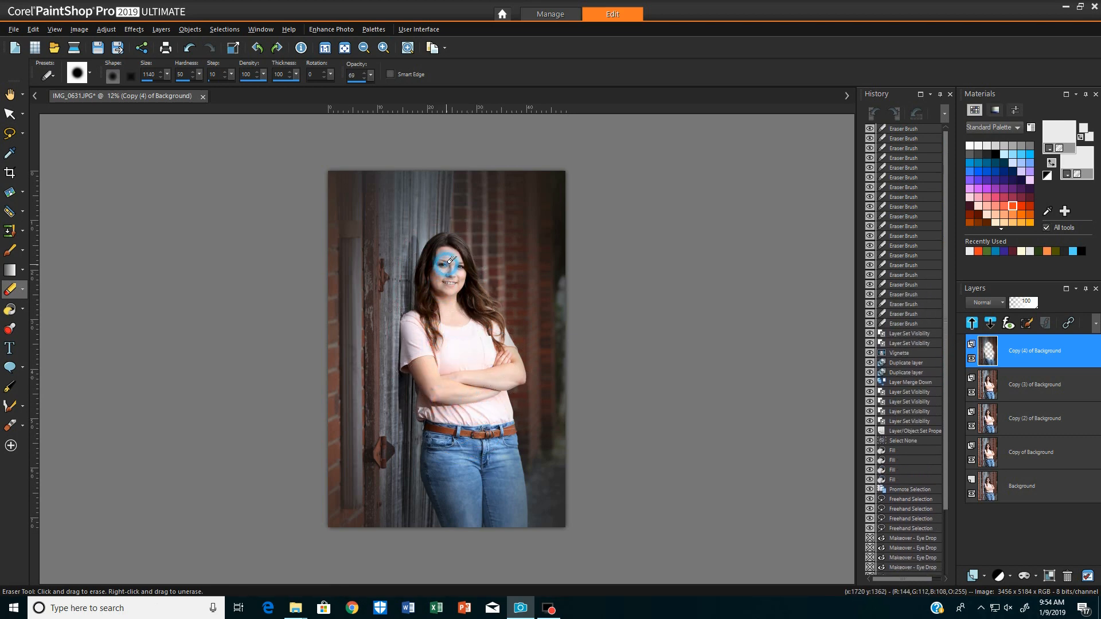
{"action": "left_click", "coordinate": [458, 277]}
{"action": "left_click", "coordinate": [479, 331]}
{"action": "left_click", "coordinate": [484, 367]}
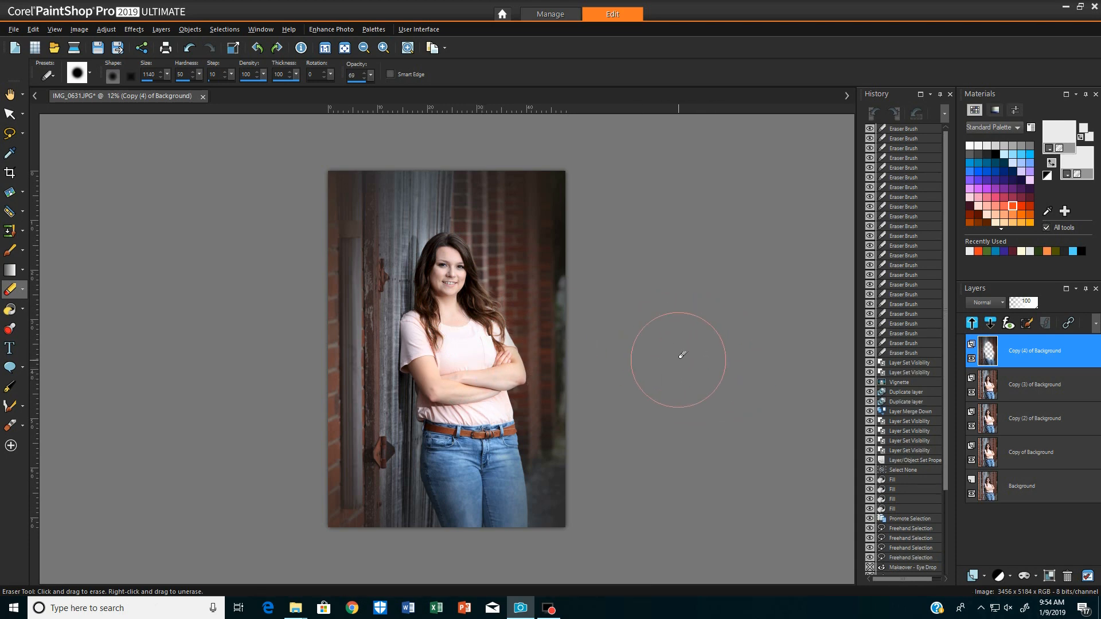
Compare the photo with Copy (4) of Background hidden and shown, and lower that layer's opacity to 87
{"action": "left_click", "coordinate": [971, 356]}
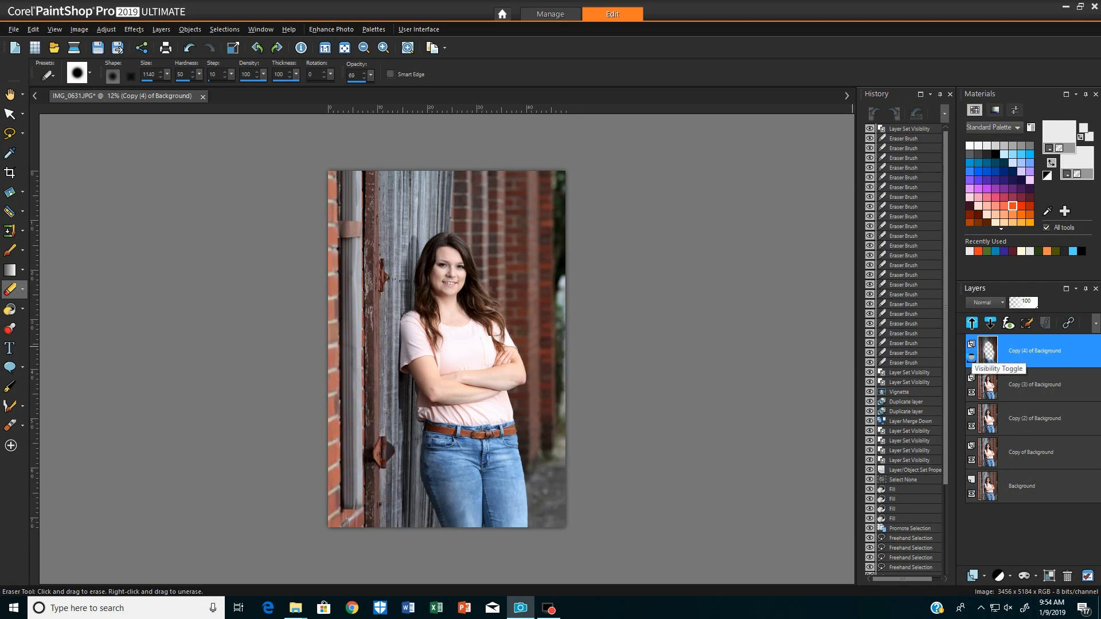
{"action": "left_click", "coordinate": [972, 357]}
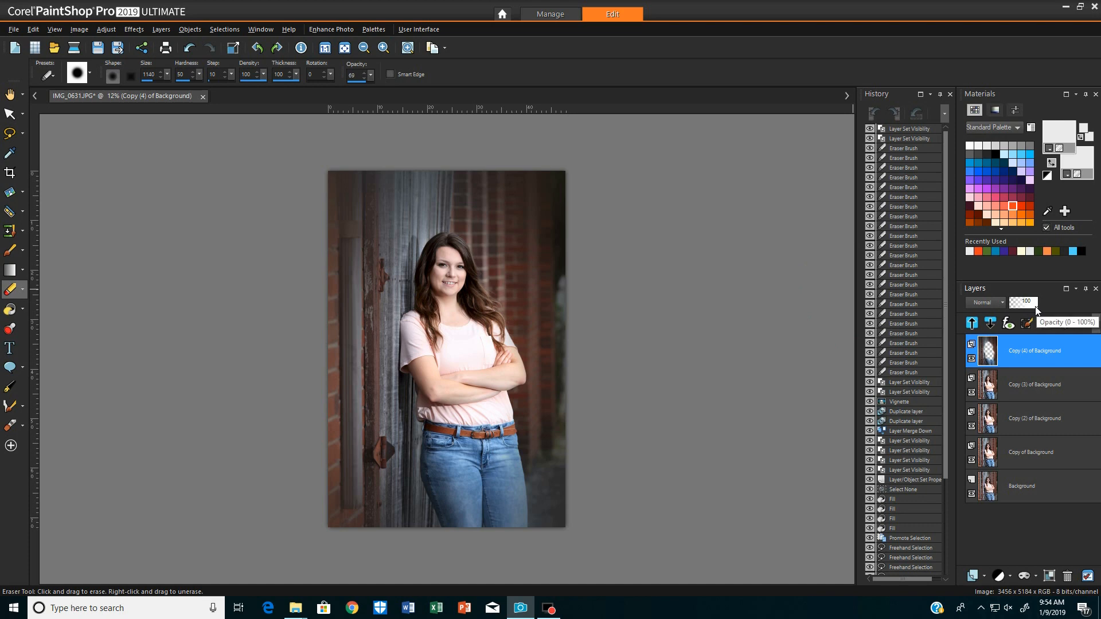
{"action": "left_click_drag", "start_coordinate": [1037, 310], "coordinate": [1033, 307]}
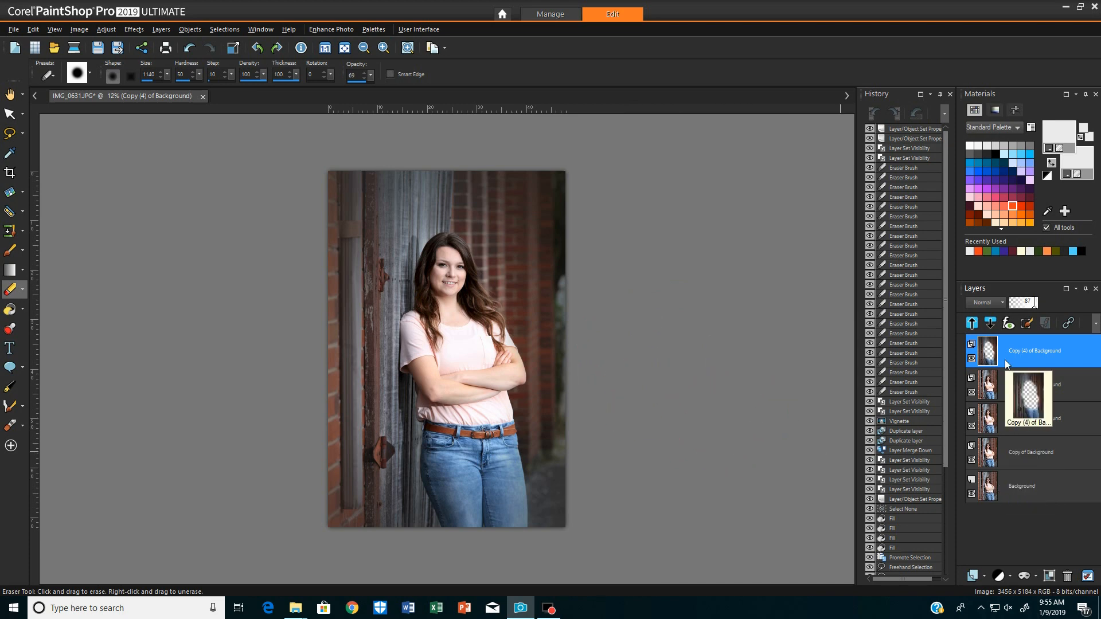
{"action": "mouse_move", "coordinate": [987, 453]}
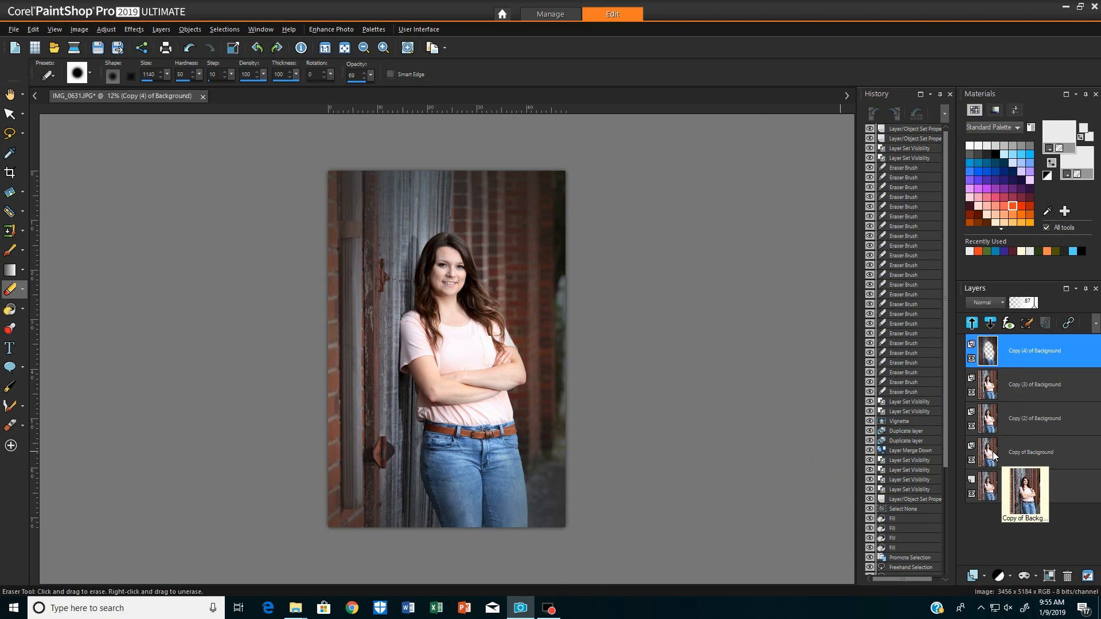